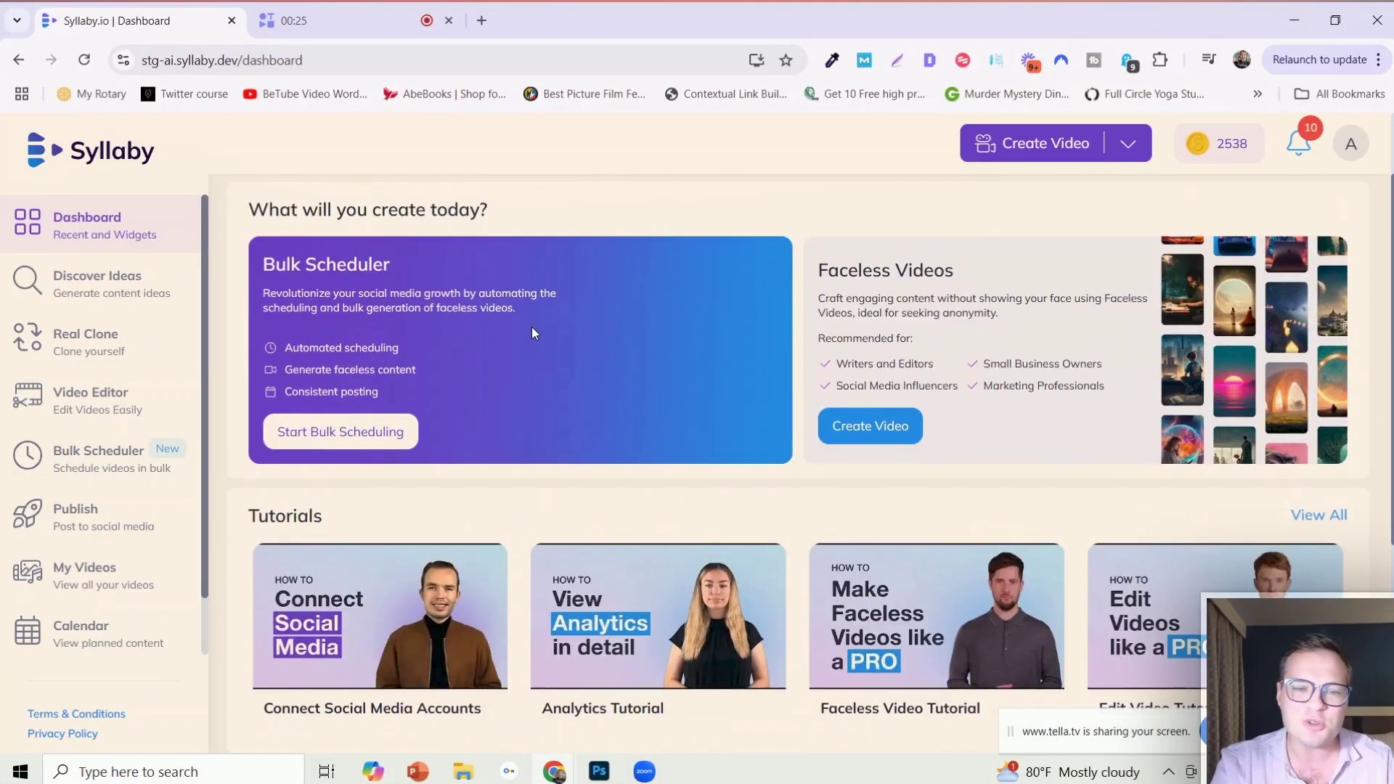
Start a new bulk schedule from the dashboard's Bulk Scheduler card.
scroll(531, 327, "up", 2)
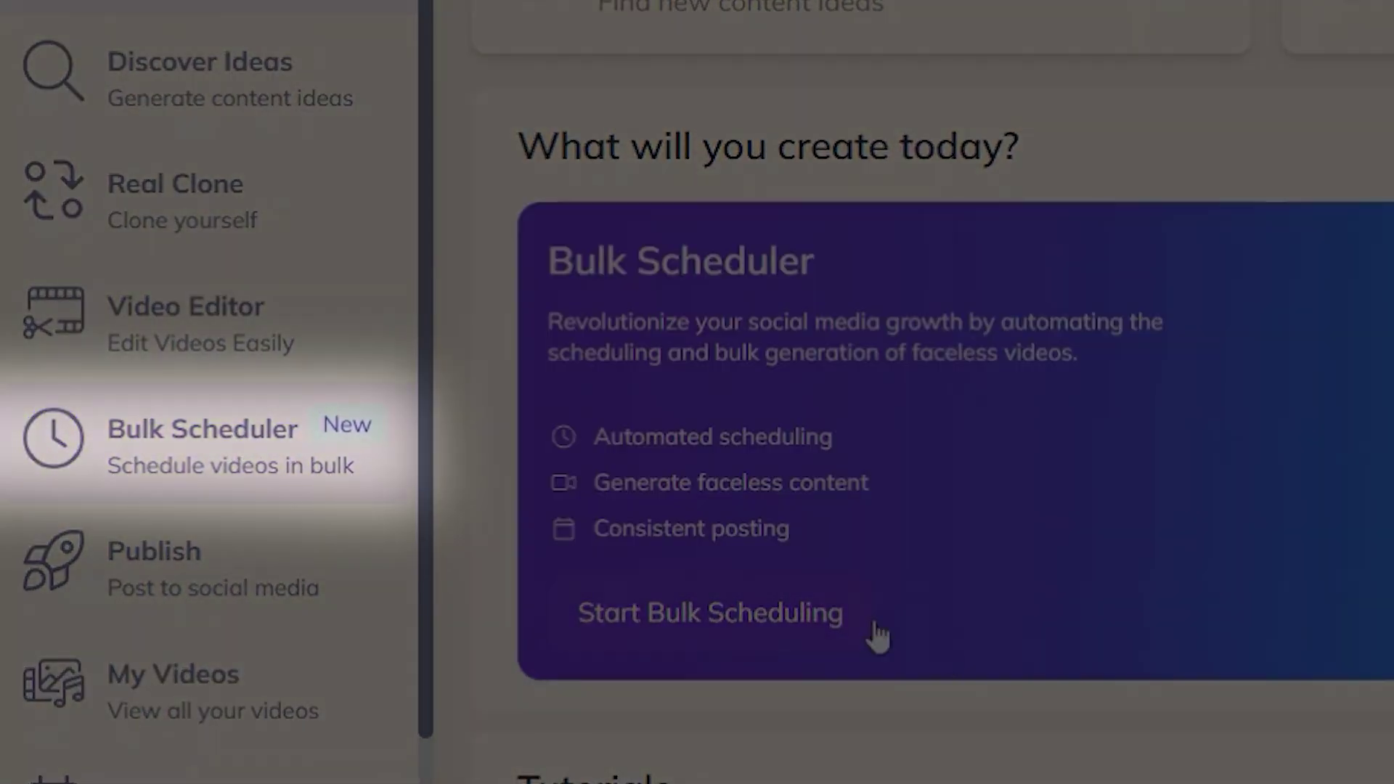
left_click(691, 638)
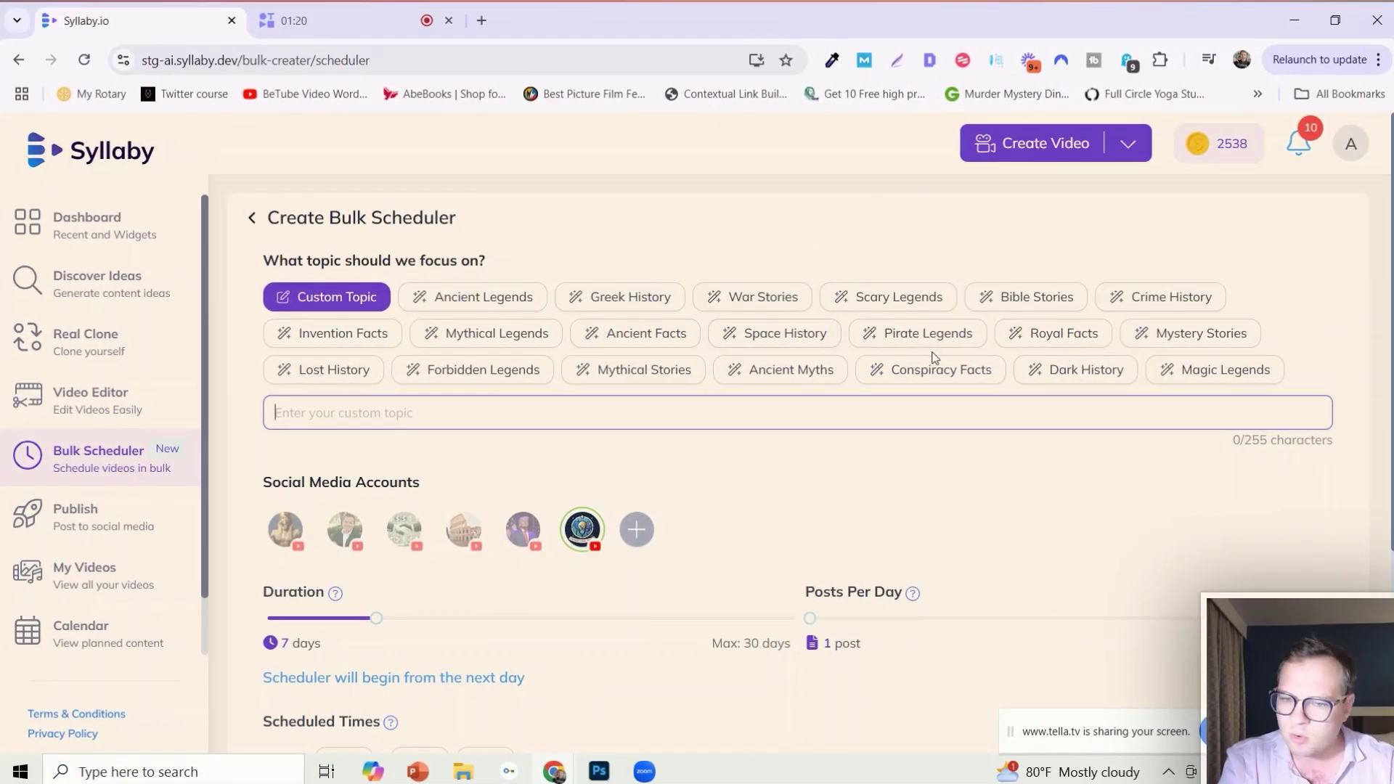
Pick Pirate Legends as the video topic and show the social account connection options.
left_click(948, 337)
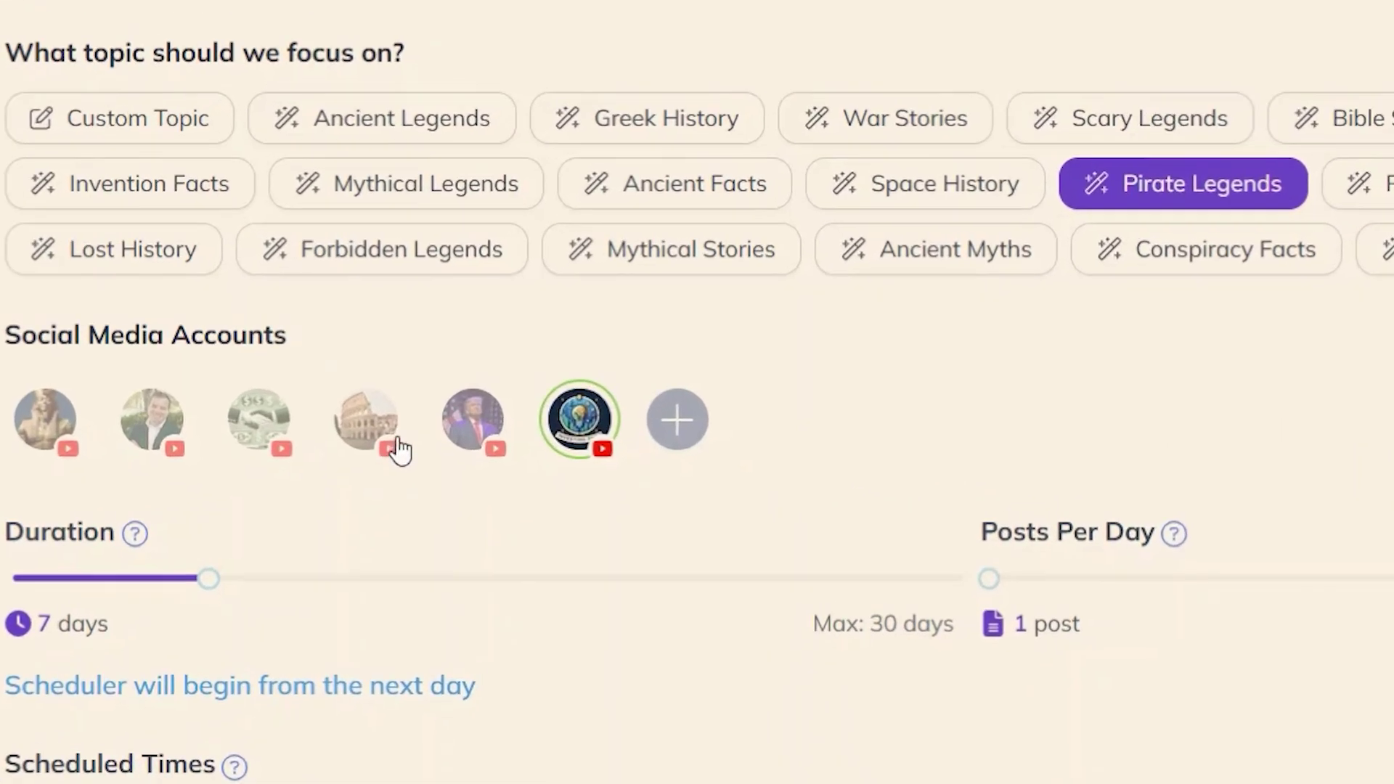
left_click(689, 401)
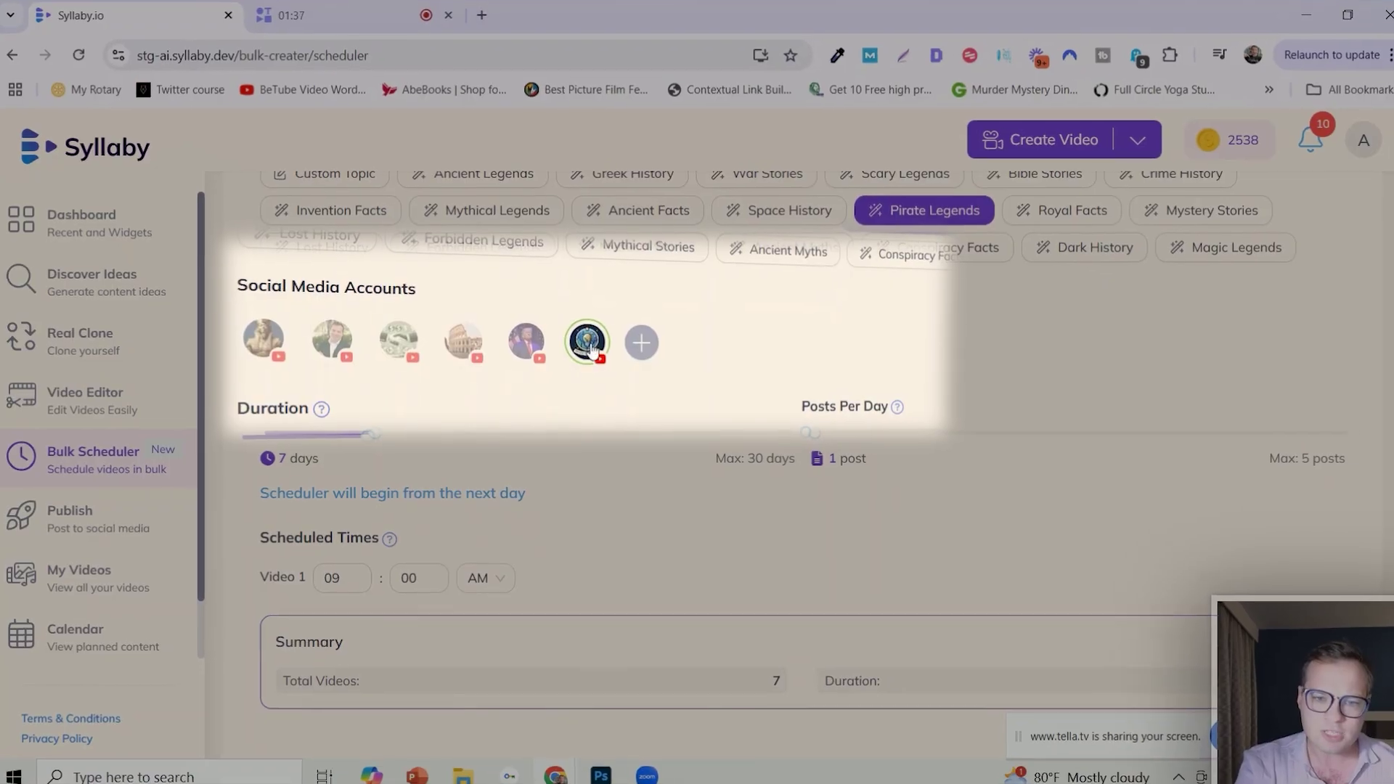
Select the sixth social account and adjust the Duration and Posts Per Day sliders.
left_click(585, 345)
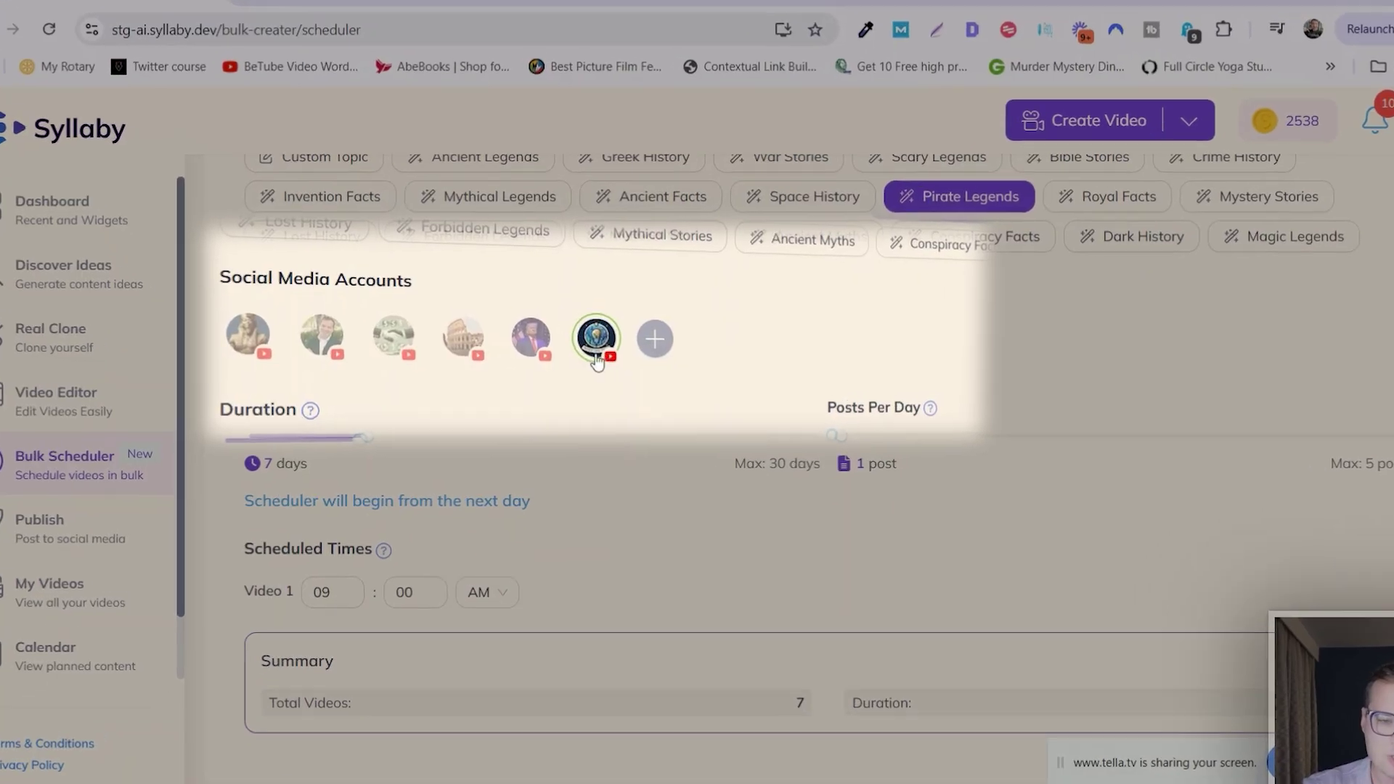
mouse_move(353, 443)
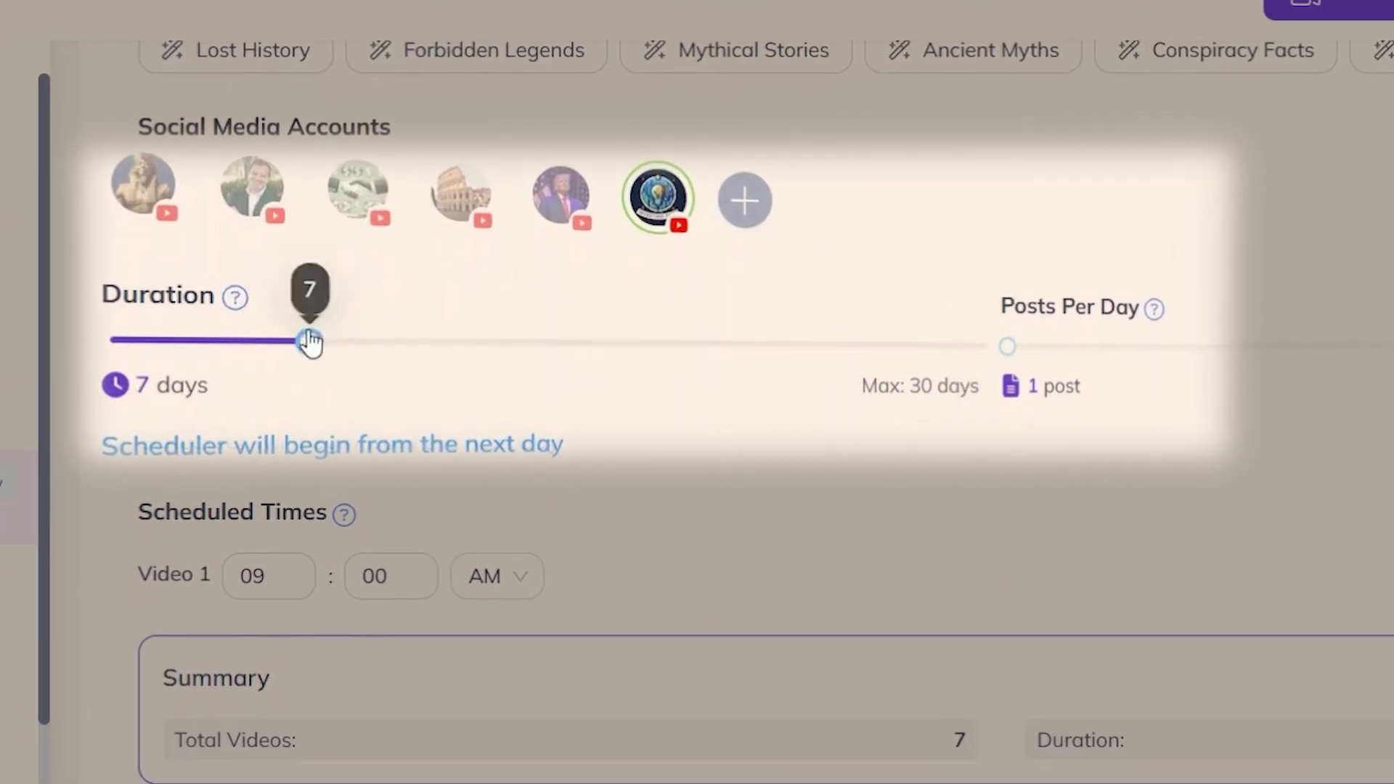
left_click_drag(305, 351, 277, 309)
left_click(263, 347)
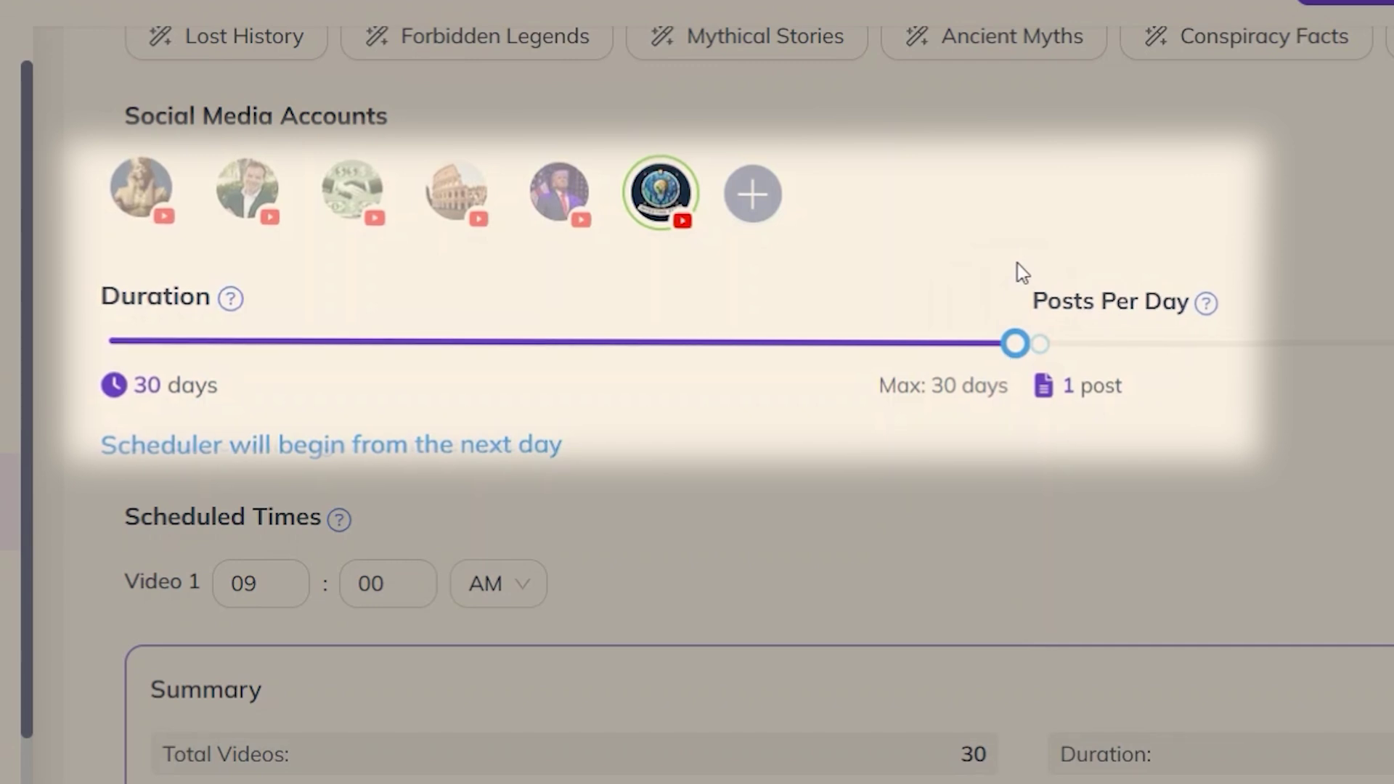
left_click_drag(1040, 343, 1260, 344)
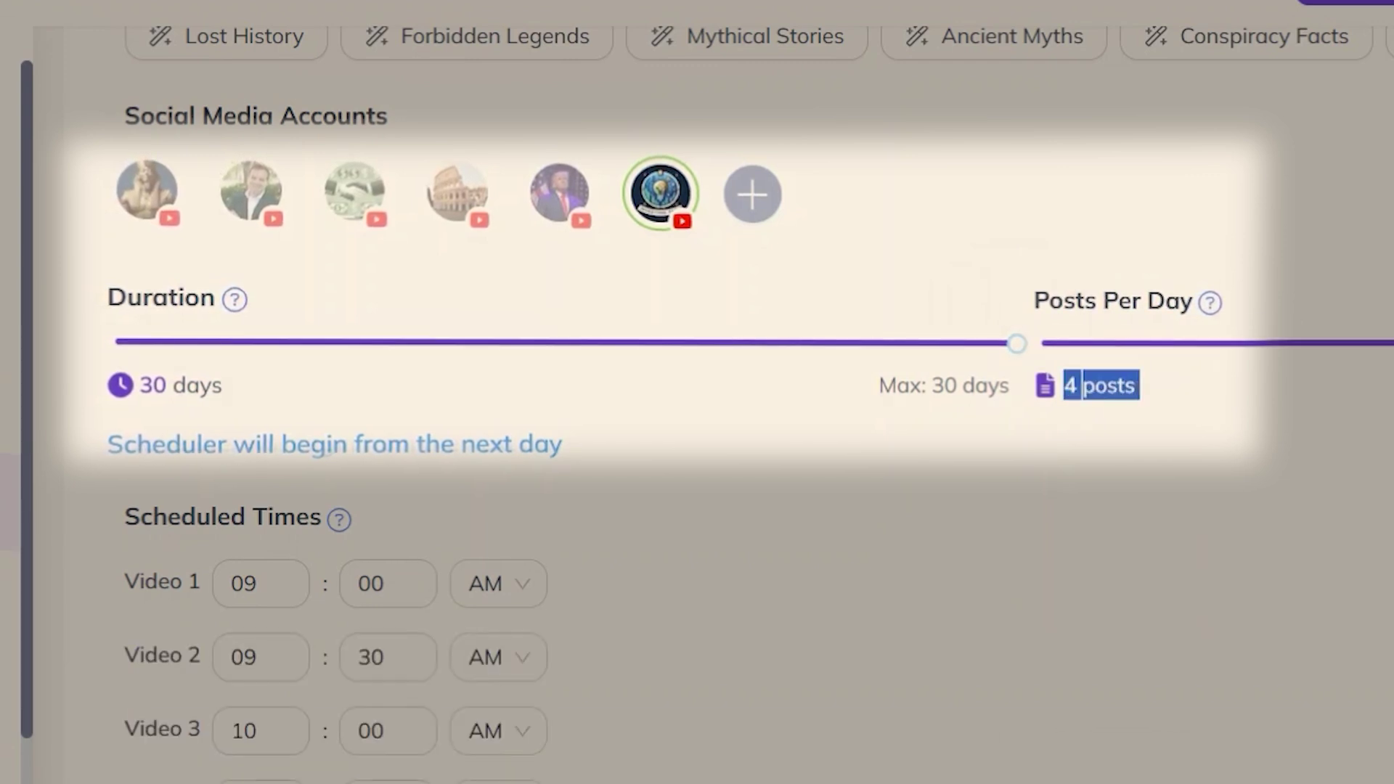
scroll(1172, 537, "down", 3)
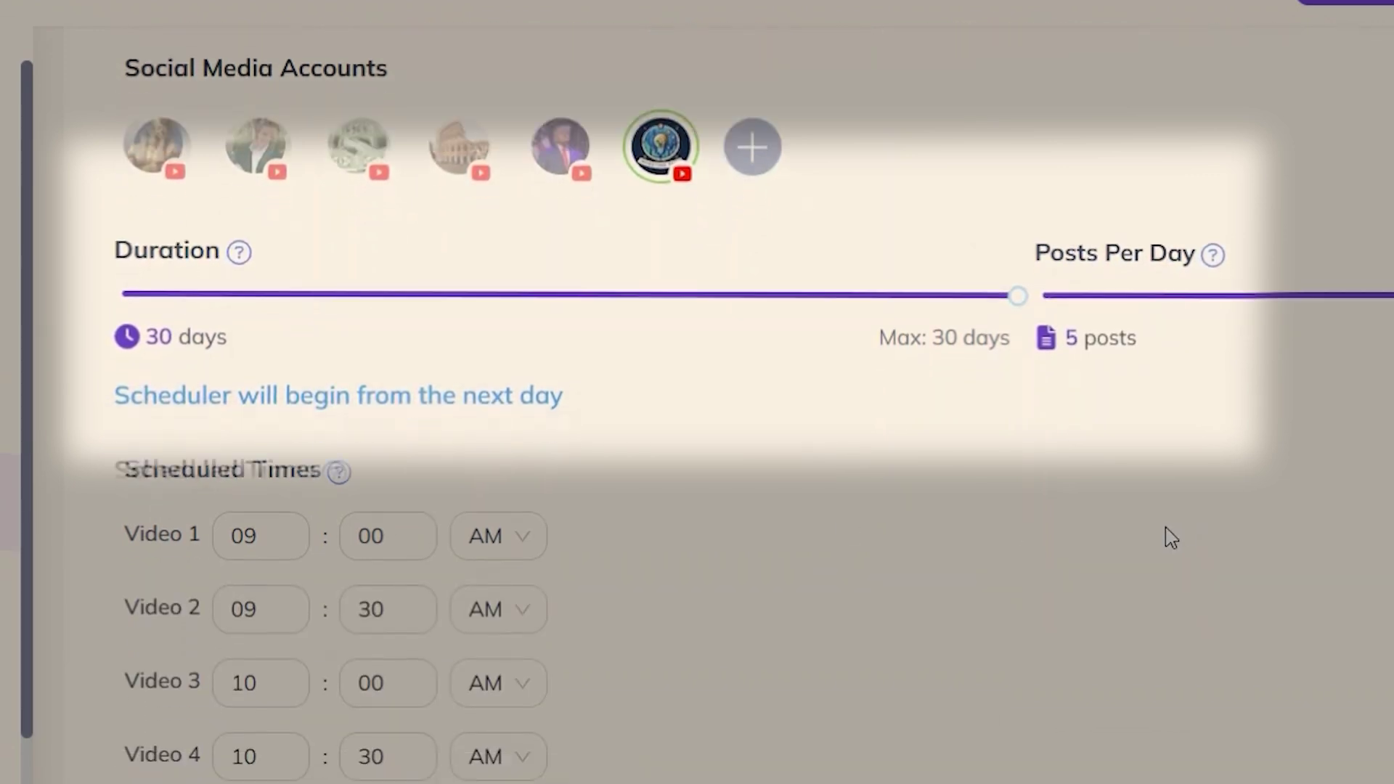
Change the third video's posting time to 06:05 and review the schedule summary.
left_click(283, 498)
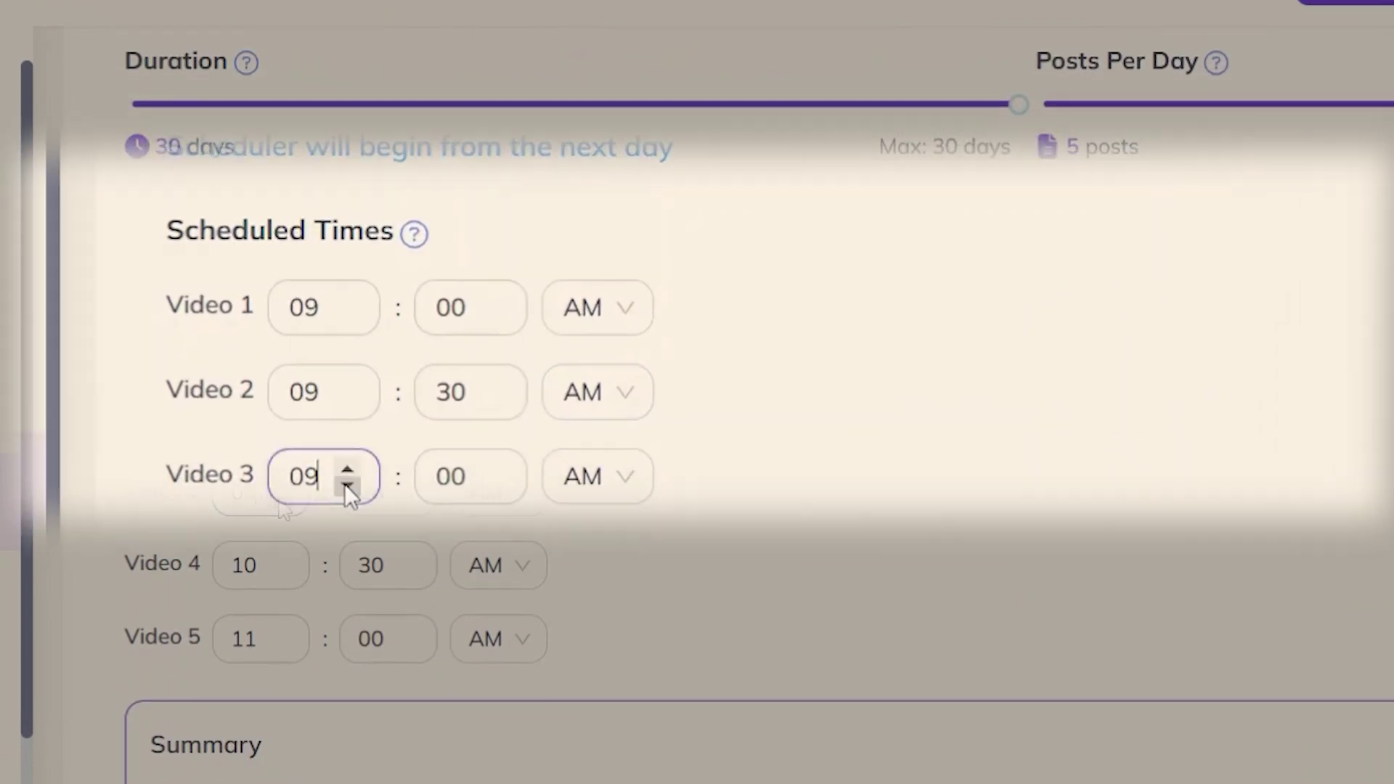
left_click(283, 498)
left_click(283, 498)
left_click(284, 498)
left_click(409, 486)
left_click(409, 486)
left_click(408, 486)
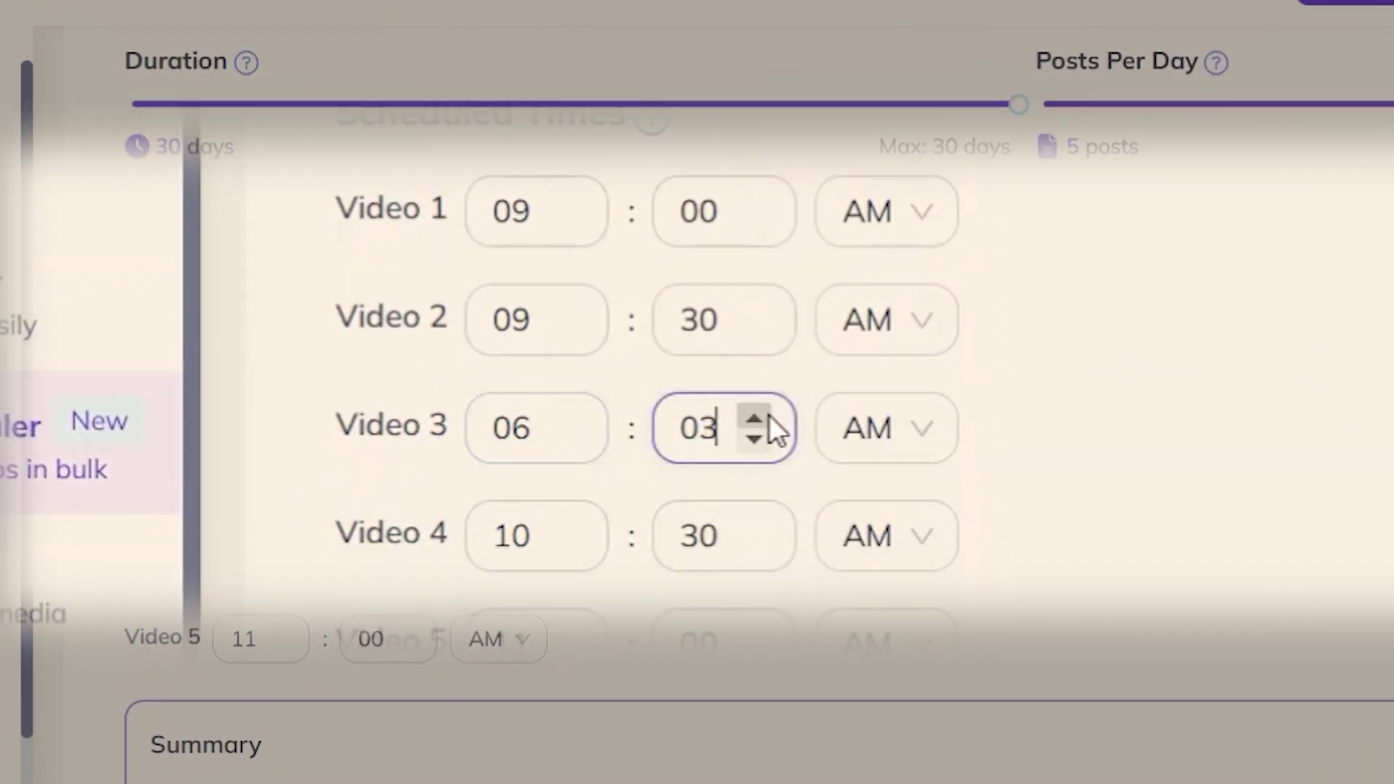
left_click(409, 487)
left_click(408, 486)
left_click(498, 492)
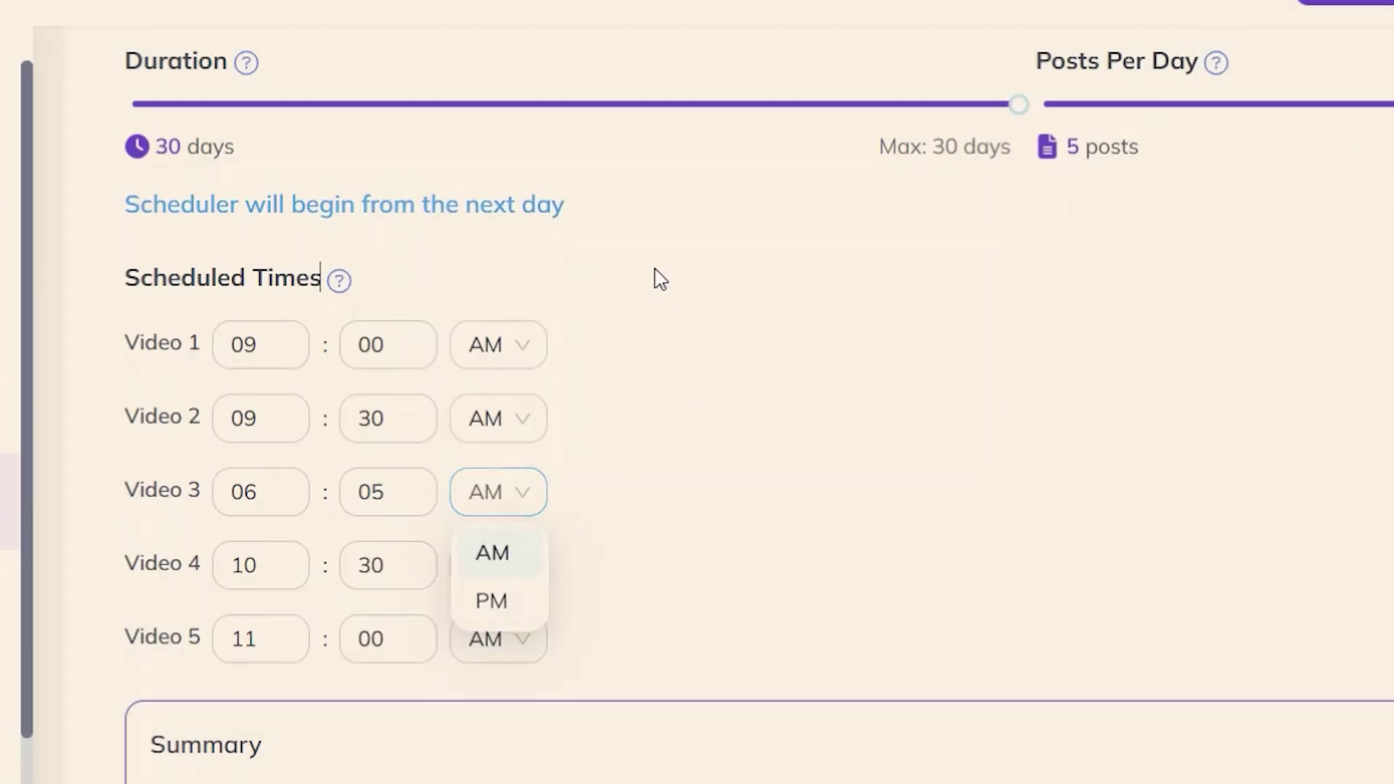
scroll(858, 277, "up", 3)
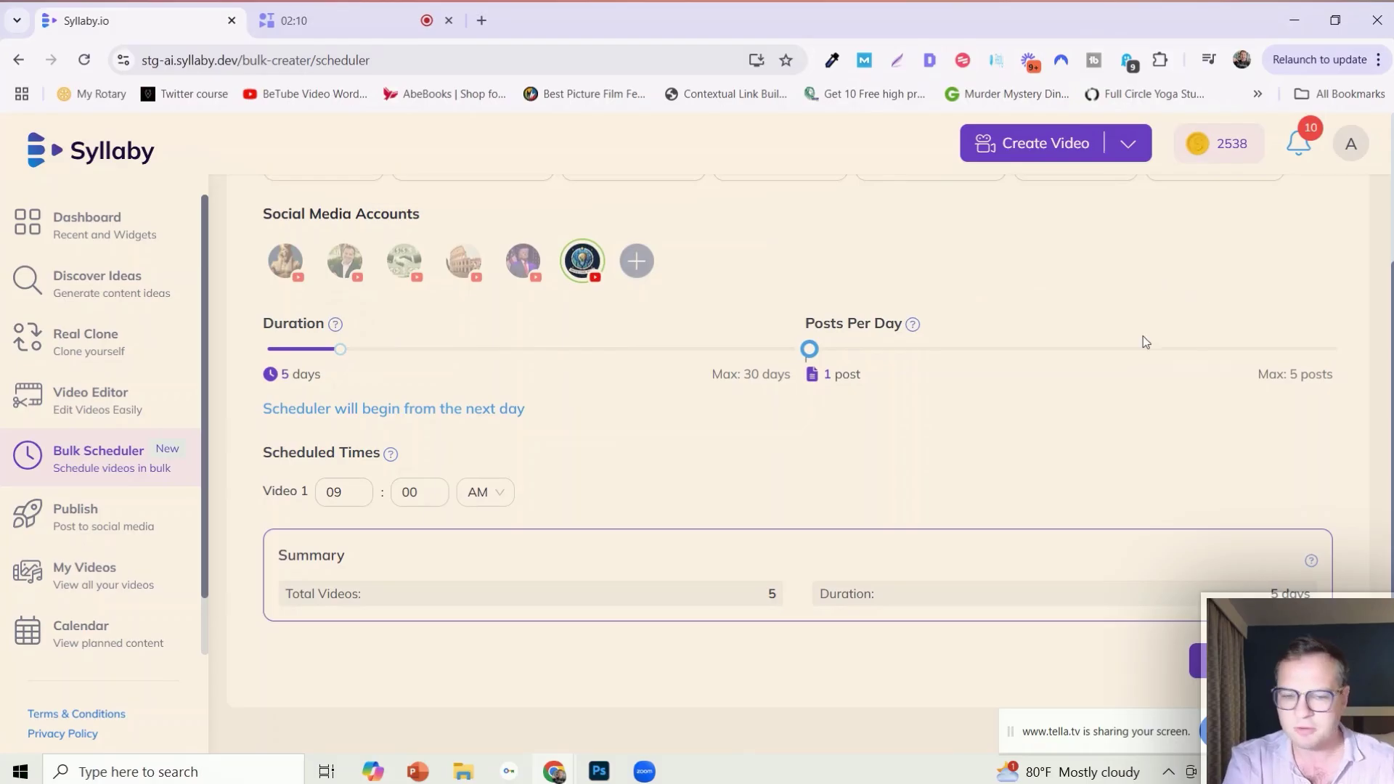
scroll(980, 458, "down", 1)
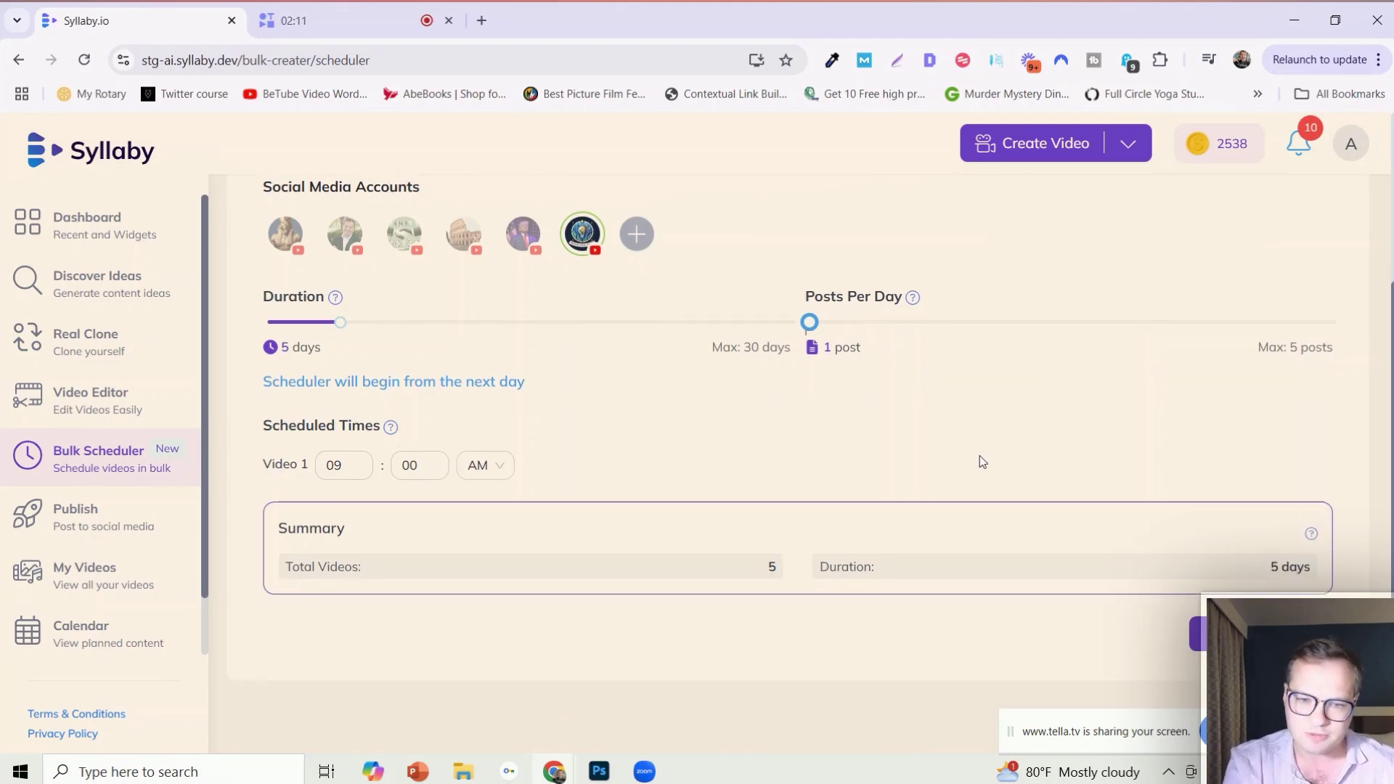
scroll(981, 459, "up", 2)
scroll(944, 461, "down", 1)
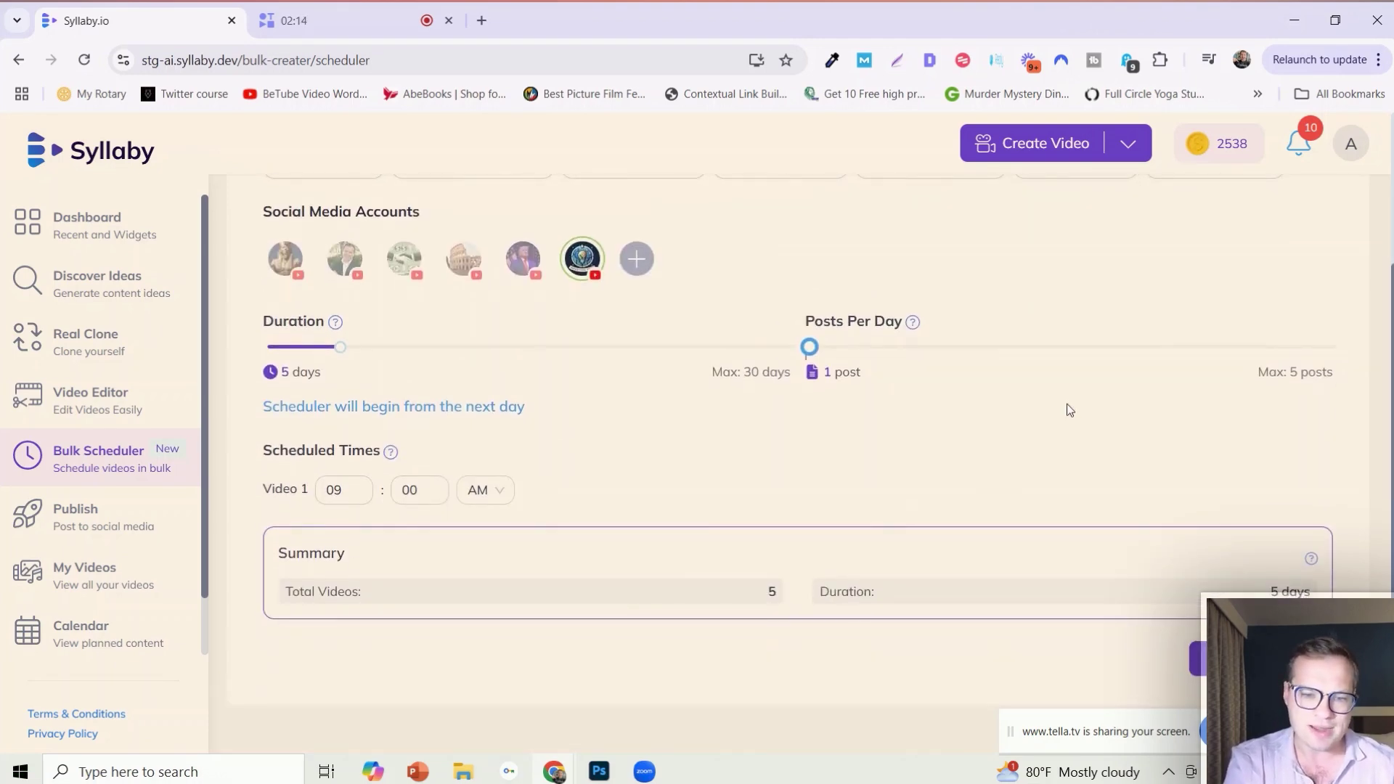
scroll(1066, 406, "up", 3)
scroll(1066, 403, "down", 3)
scroll(1066, 403, "up", 3)
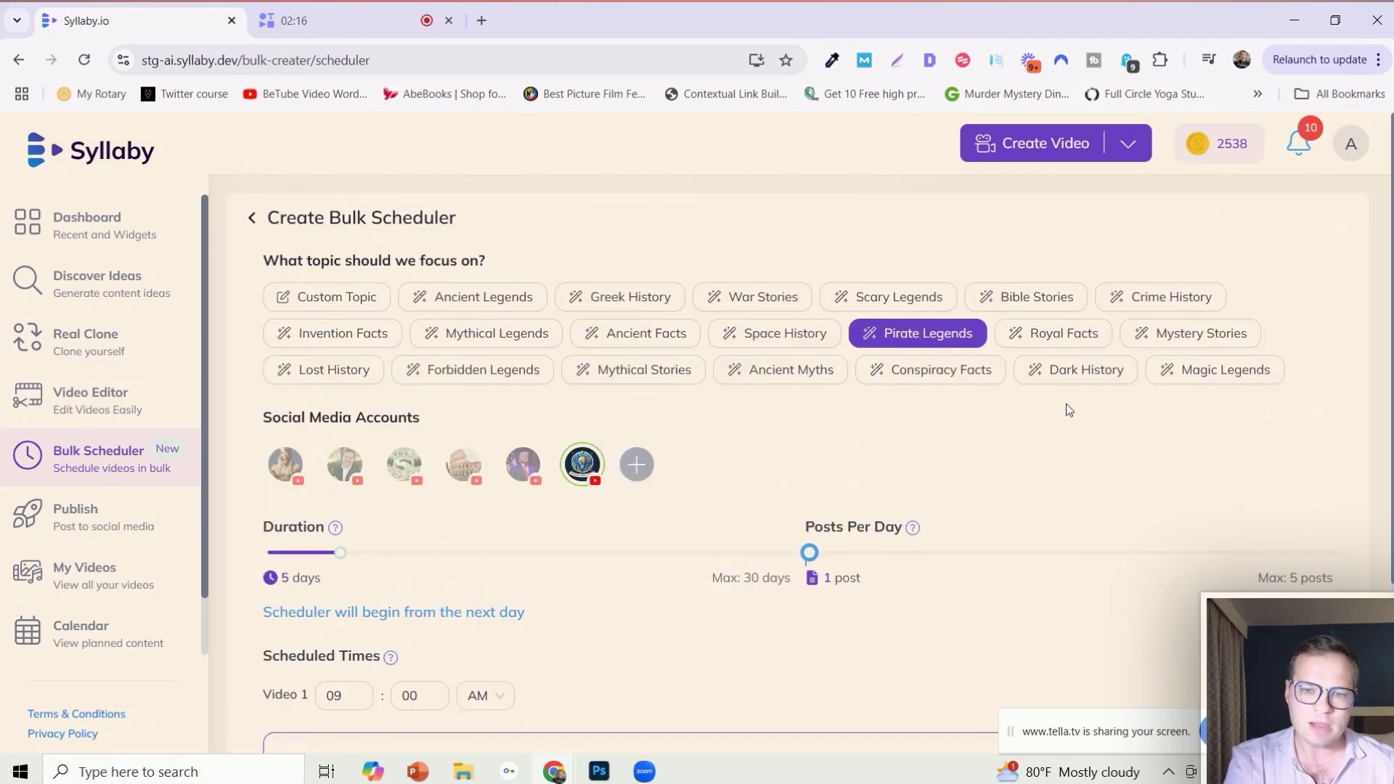
scroll(1066, 403, "down", 3)
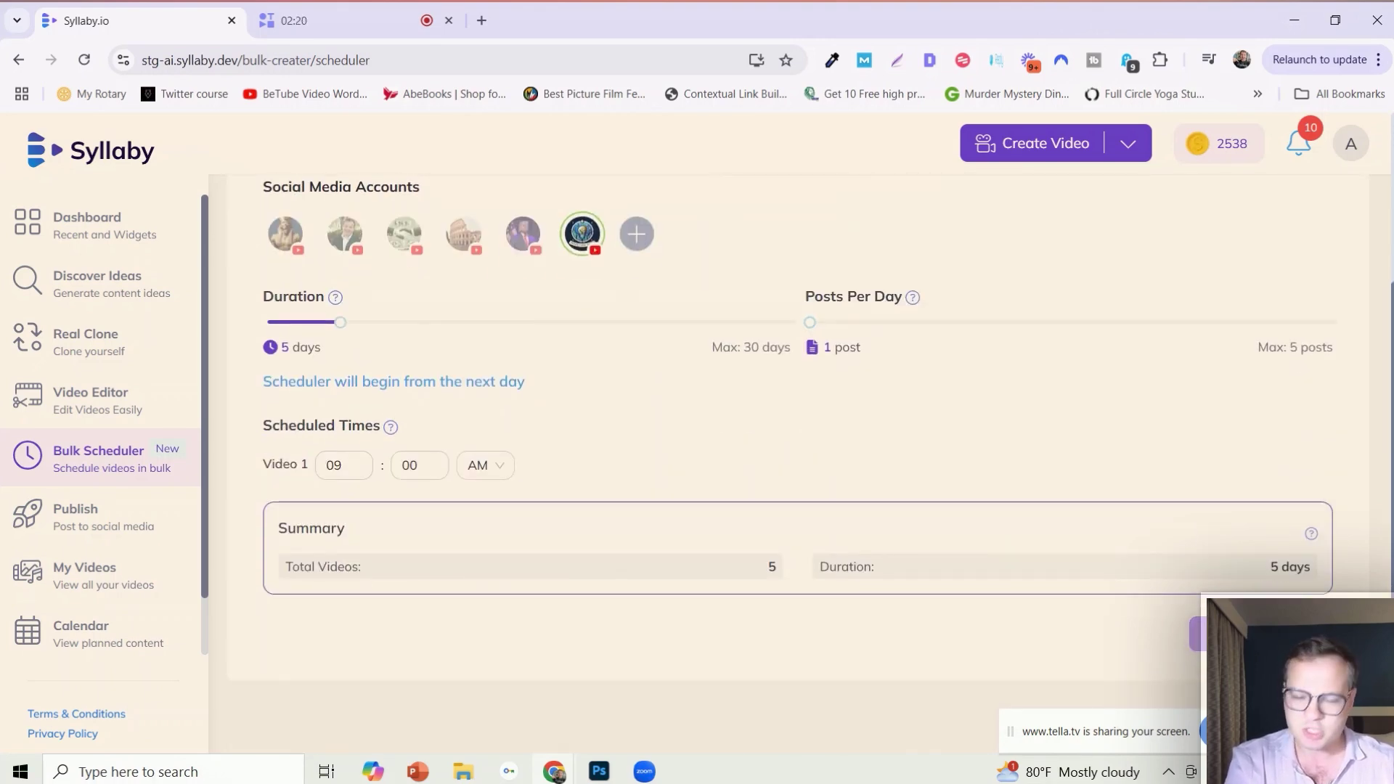
Continue to the video settings and pick Blockify from the full AI Visuals style grid.
left_click(1256, 634)
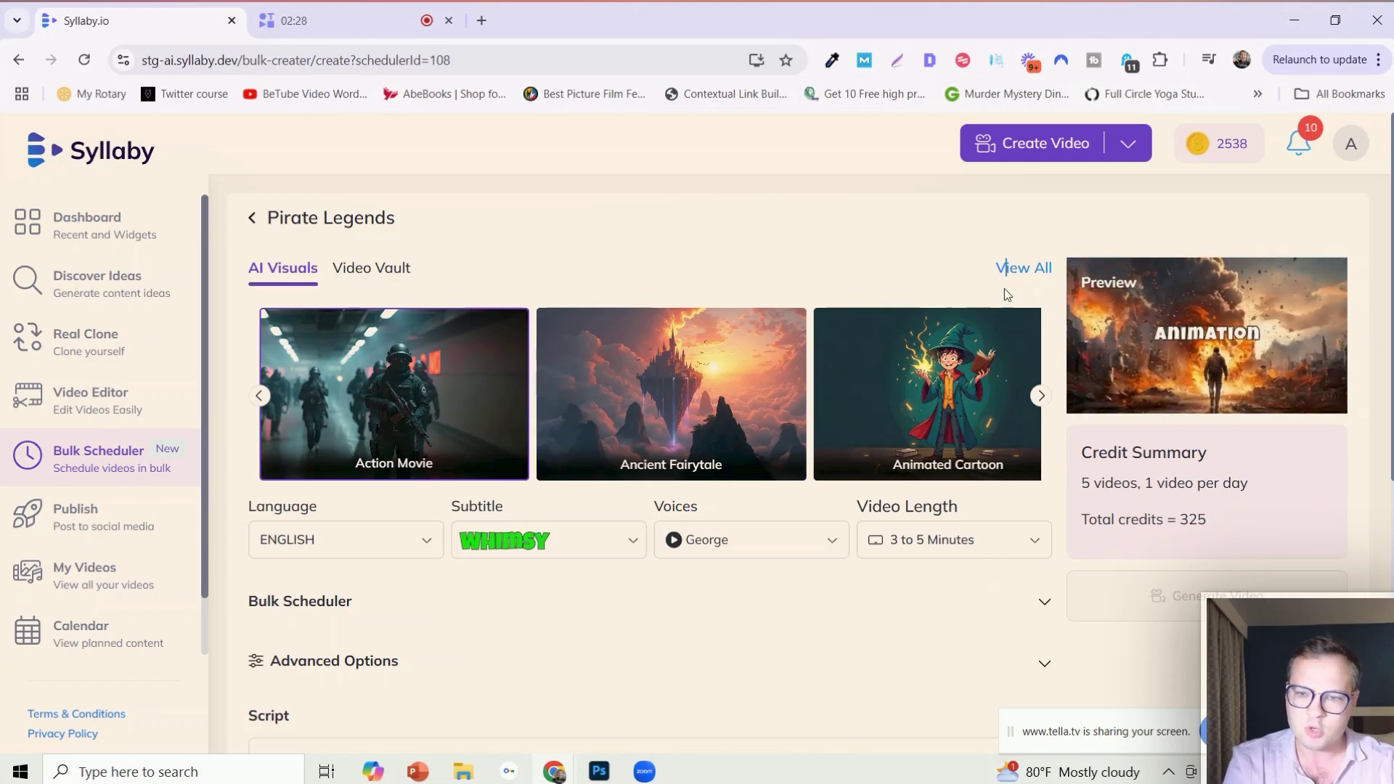
left_click(1016, 268)
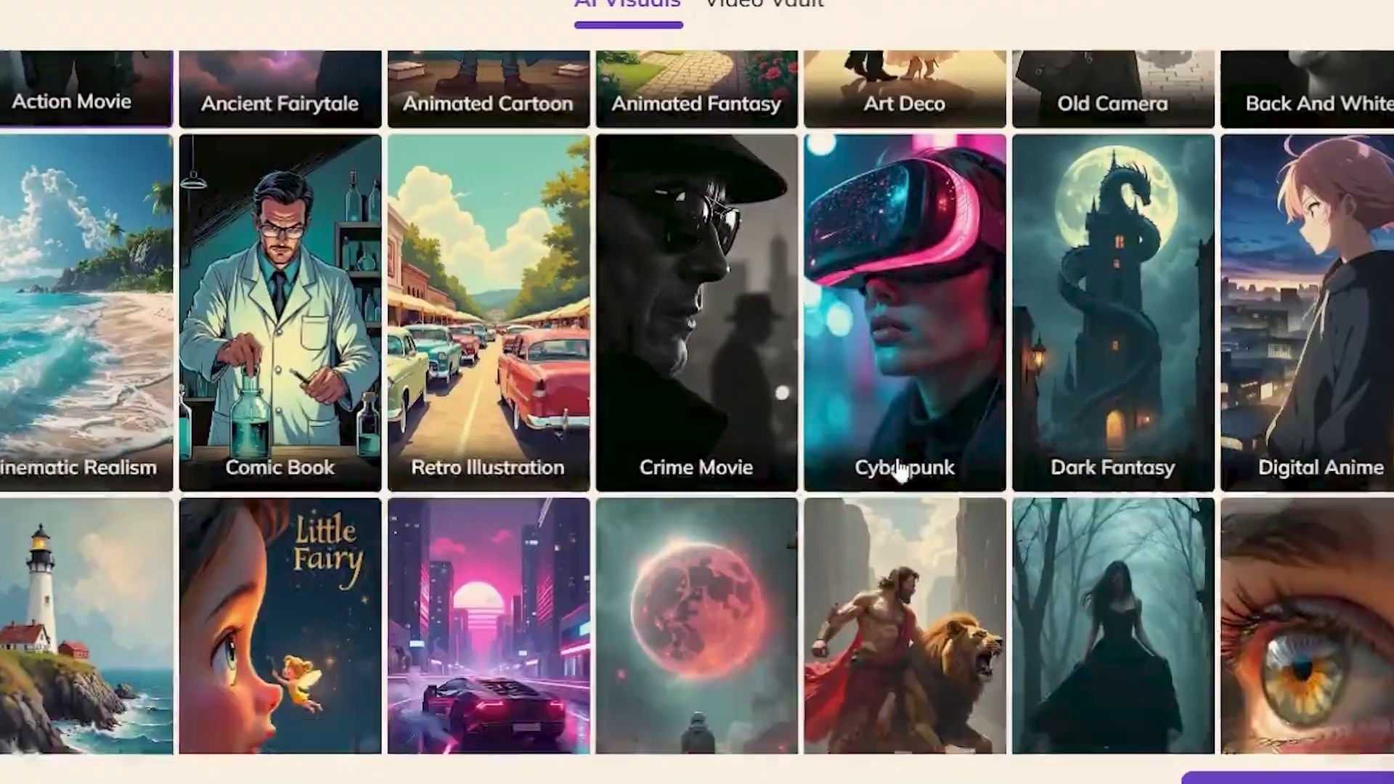
scroll(901, 472, "down", 15)
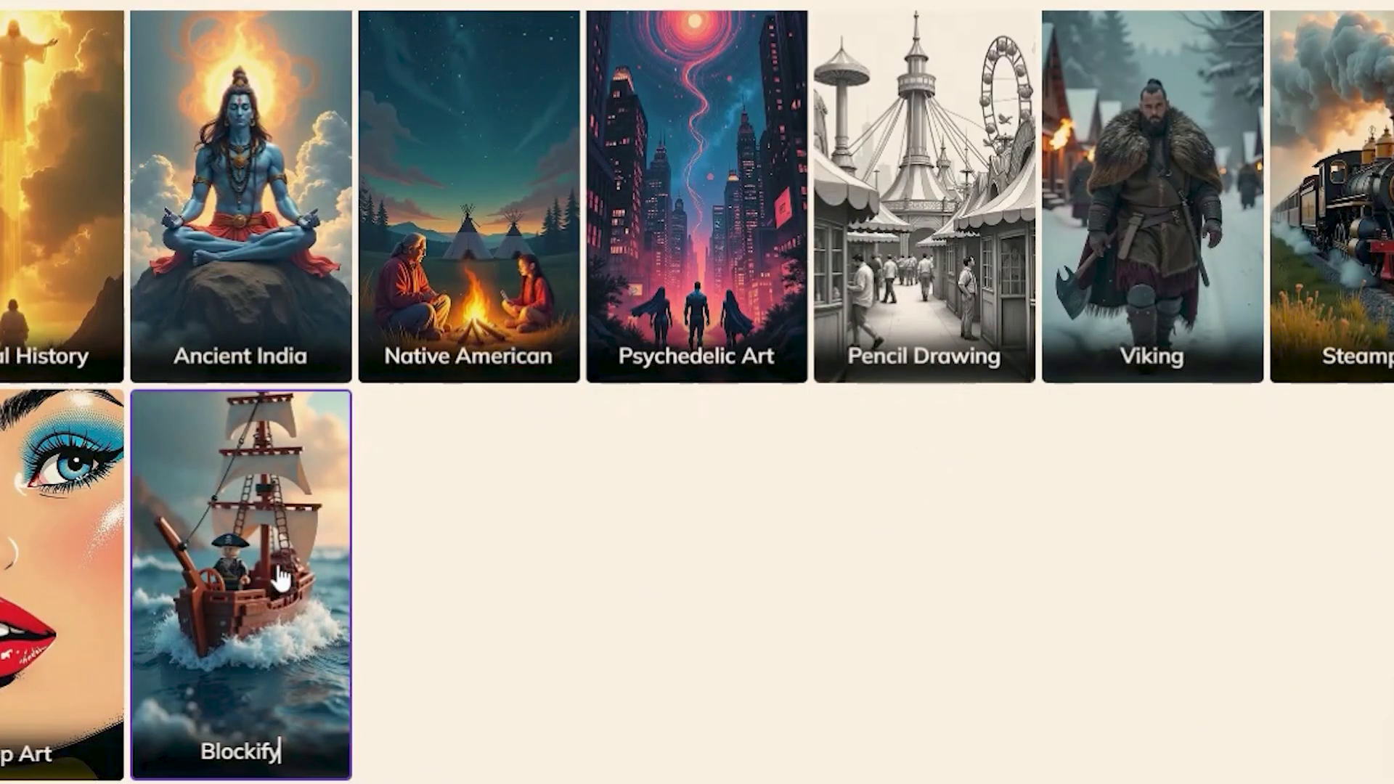
scroll(958, 581, "up", 1)
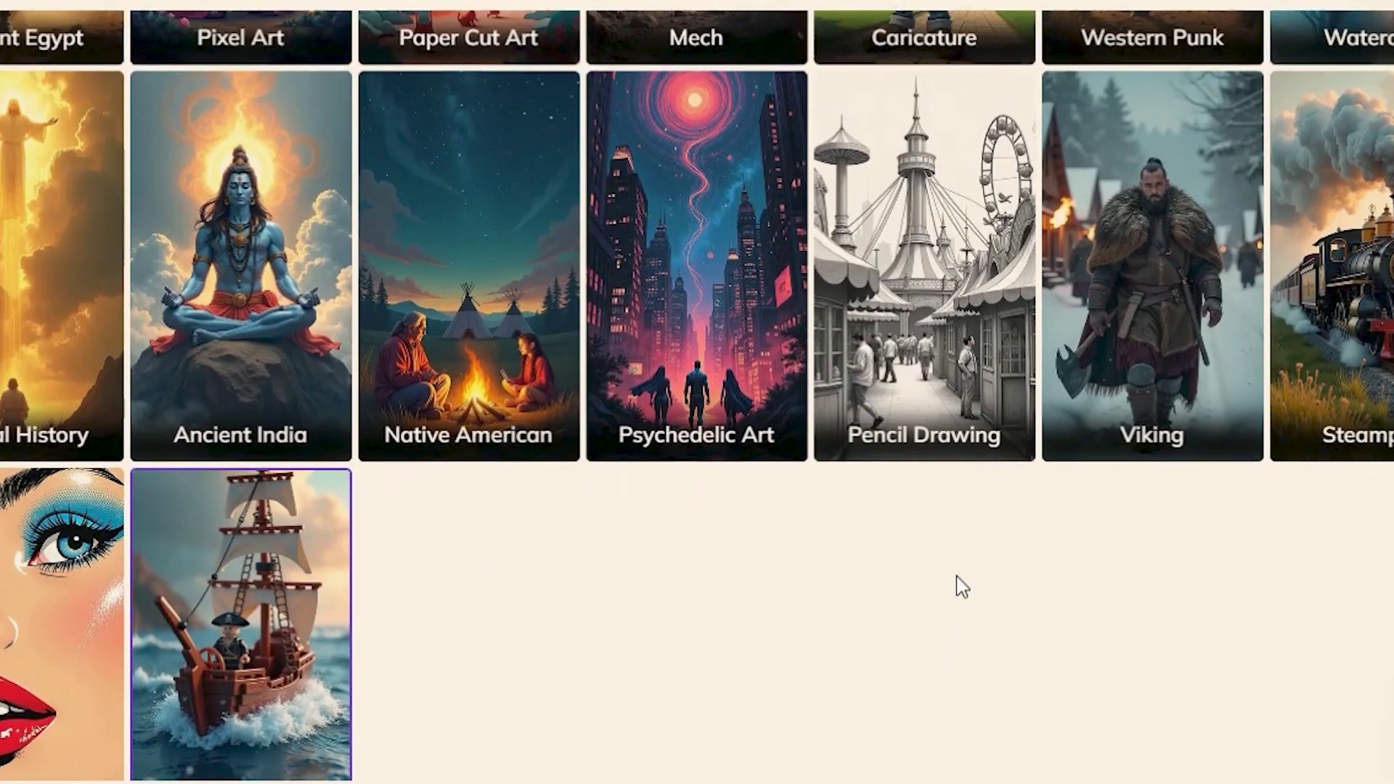
scroll(1105, 311, "up", 5)
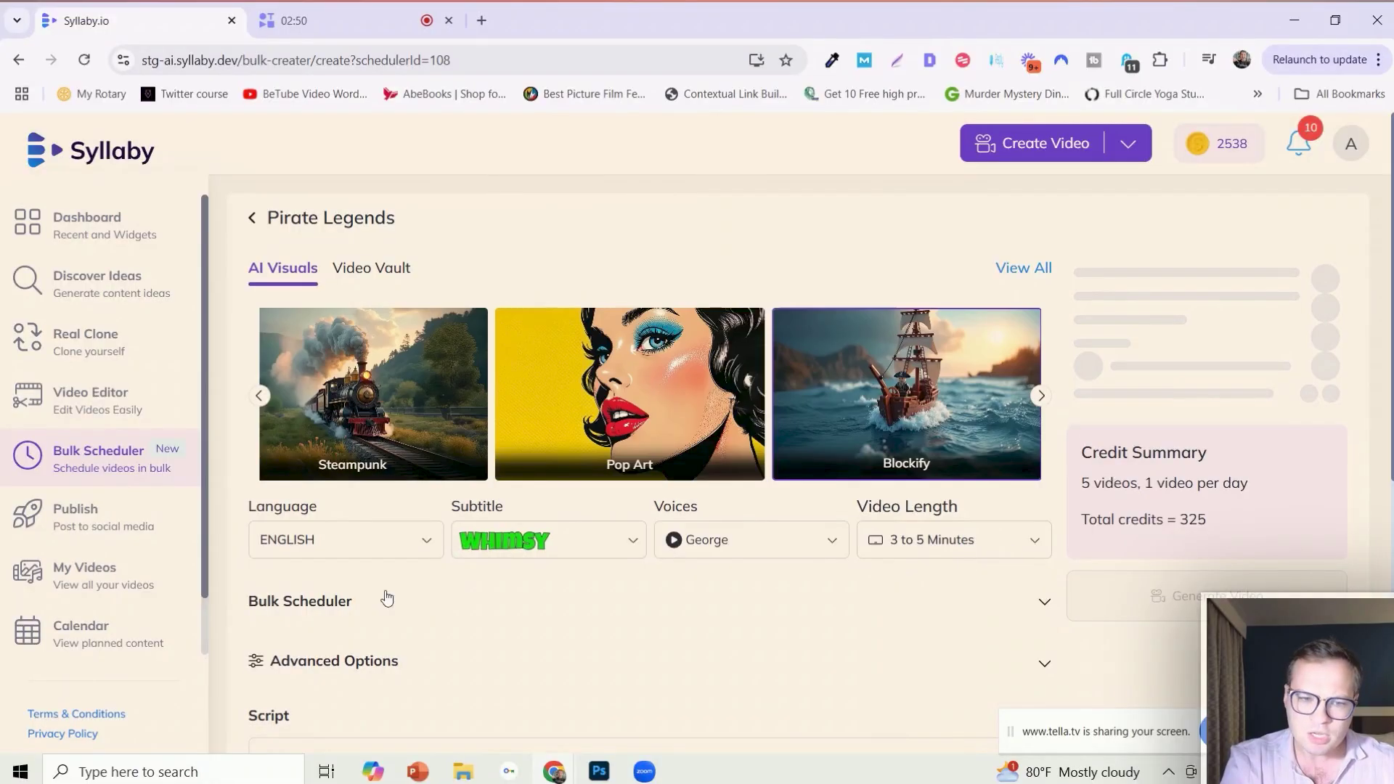
Check the video language list and give the subtitles the Scribbler style.
left_click(327, 538)
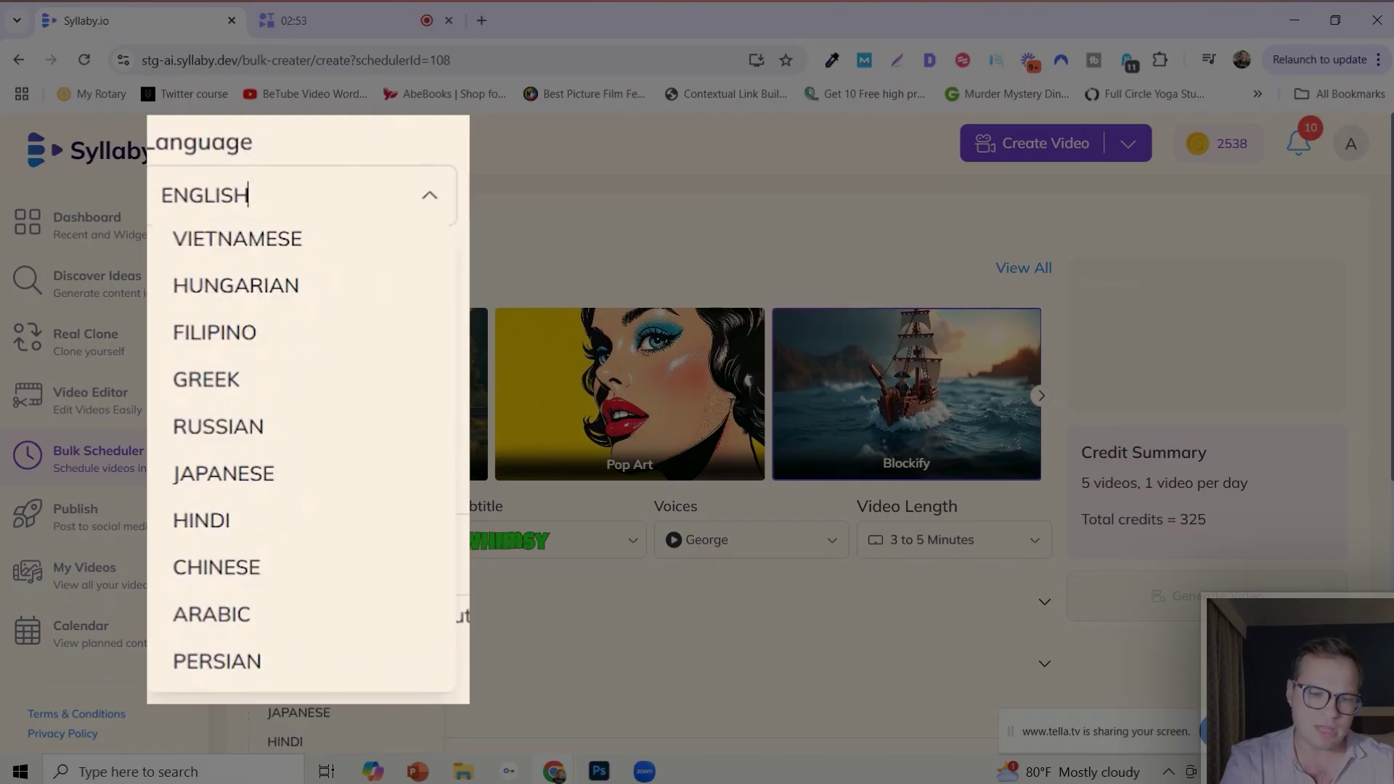
scroll(333, 362, "up", 5)
scroll(333, 362, "down", 2)
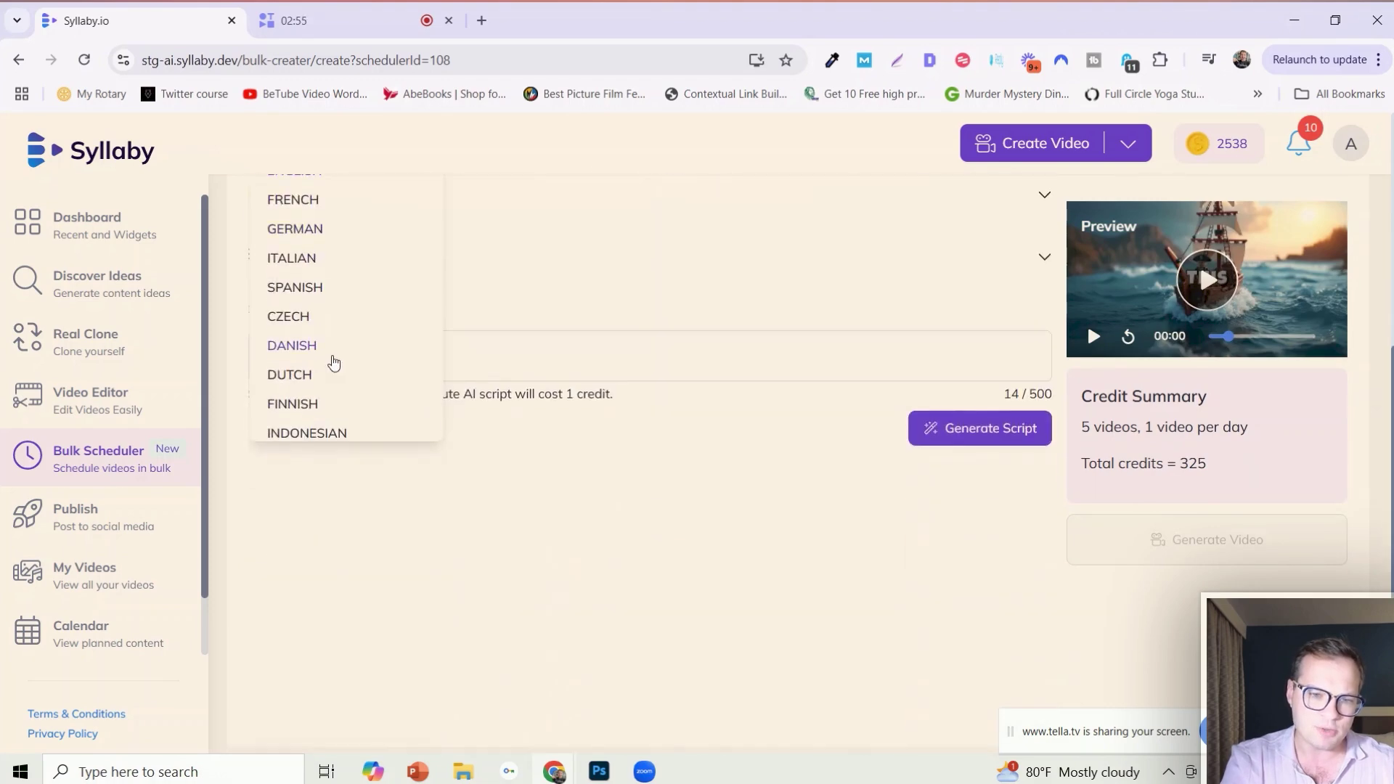
scroll(334, 363, "up", 5)
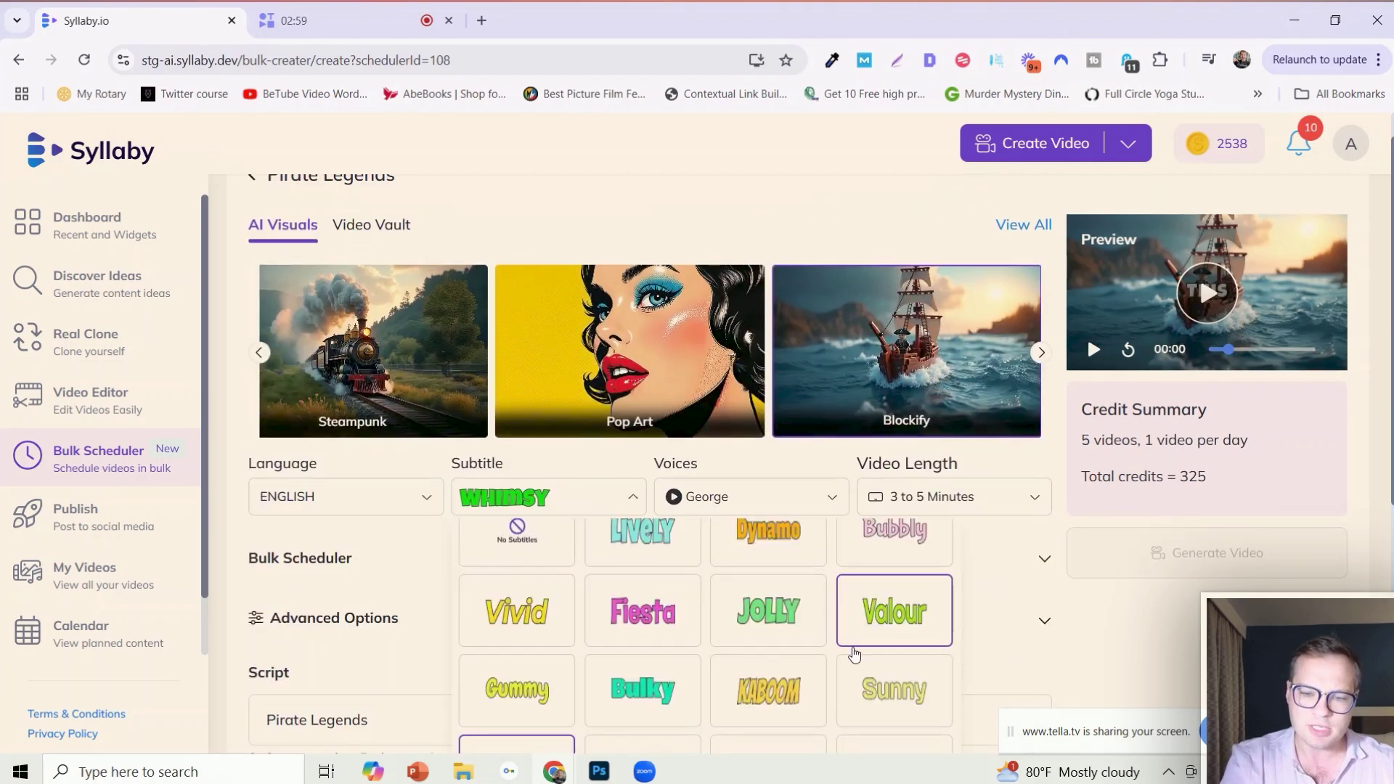
scroll(853, 653, "down", 5)
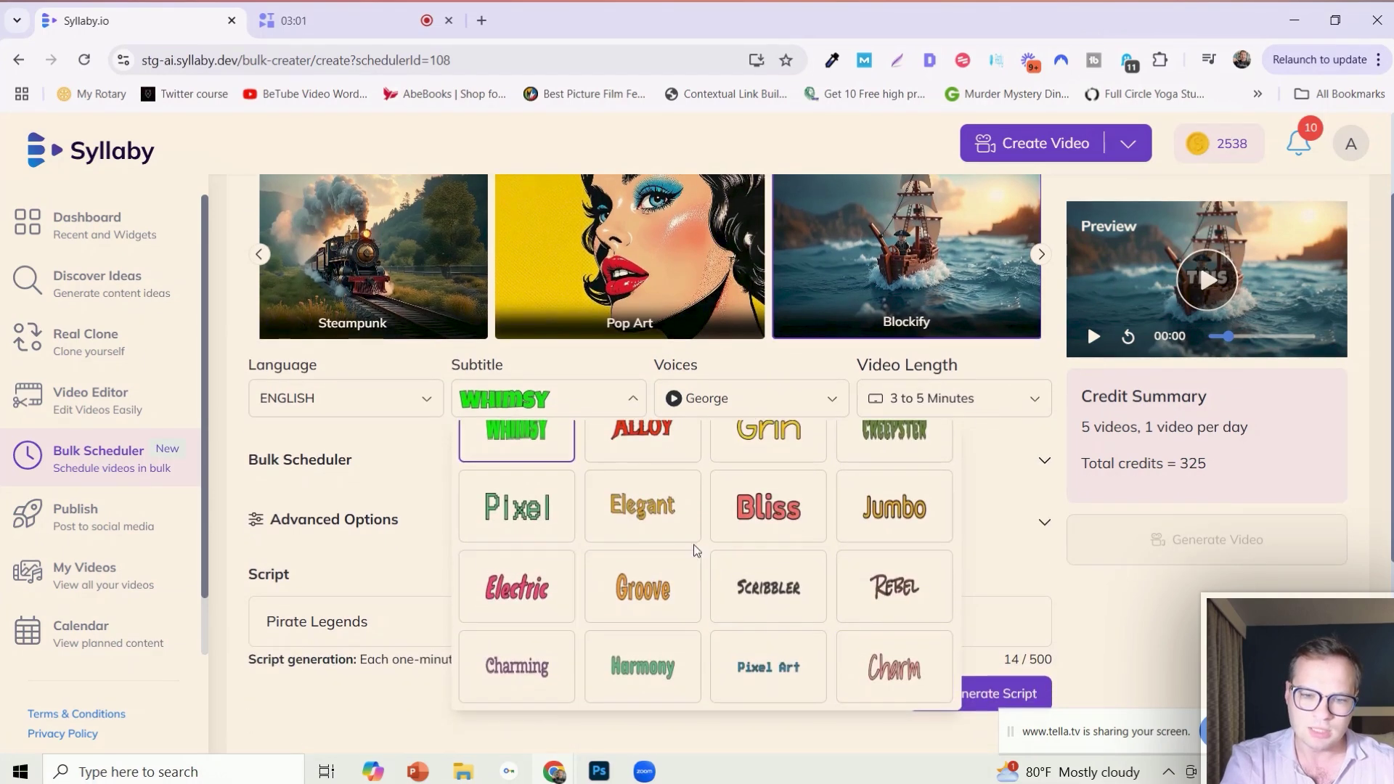
left_click(769, 585)
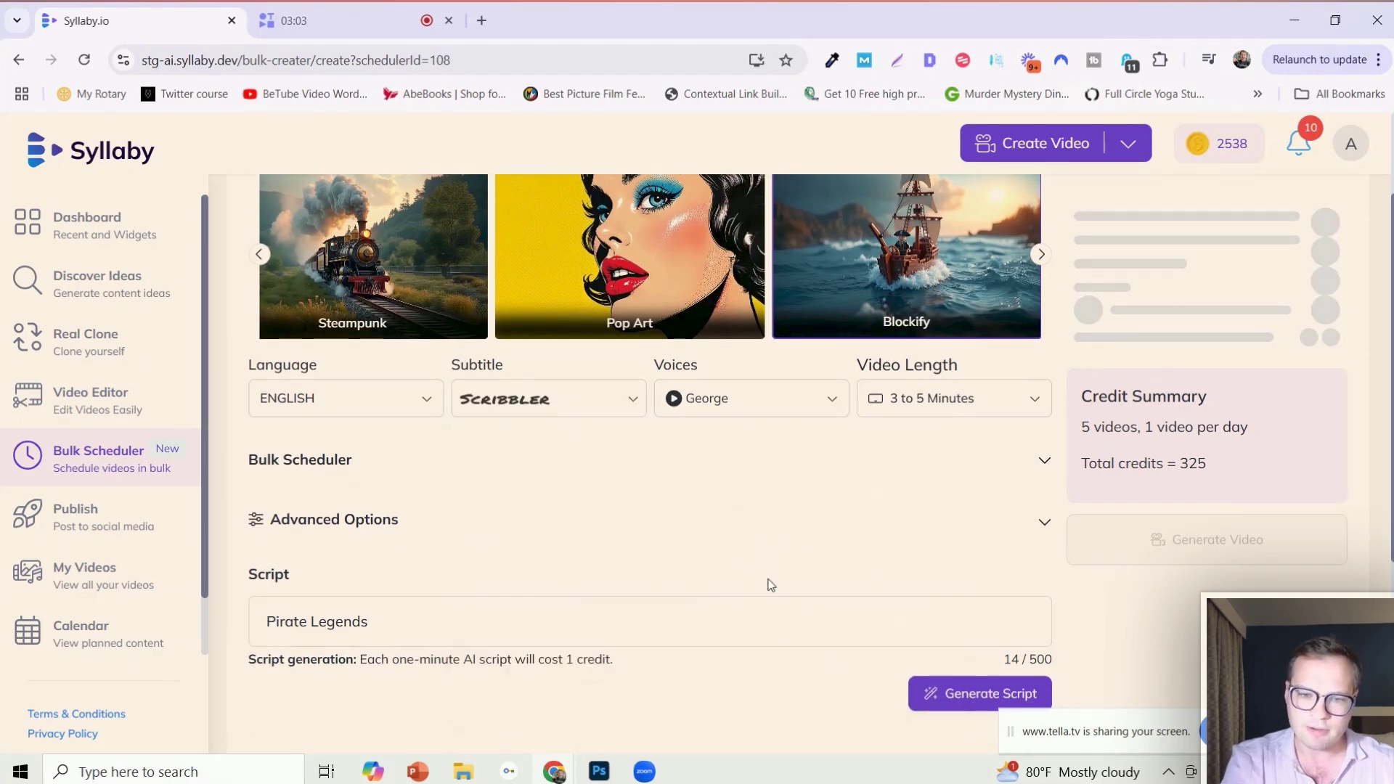
Choose the cloned narration voice and set the video length to '< 1 Minute'.
left_click(732, 407)
scroll(759, 561, "down", 8)
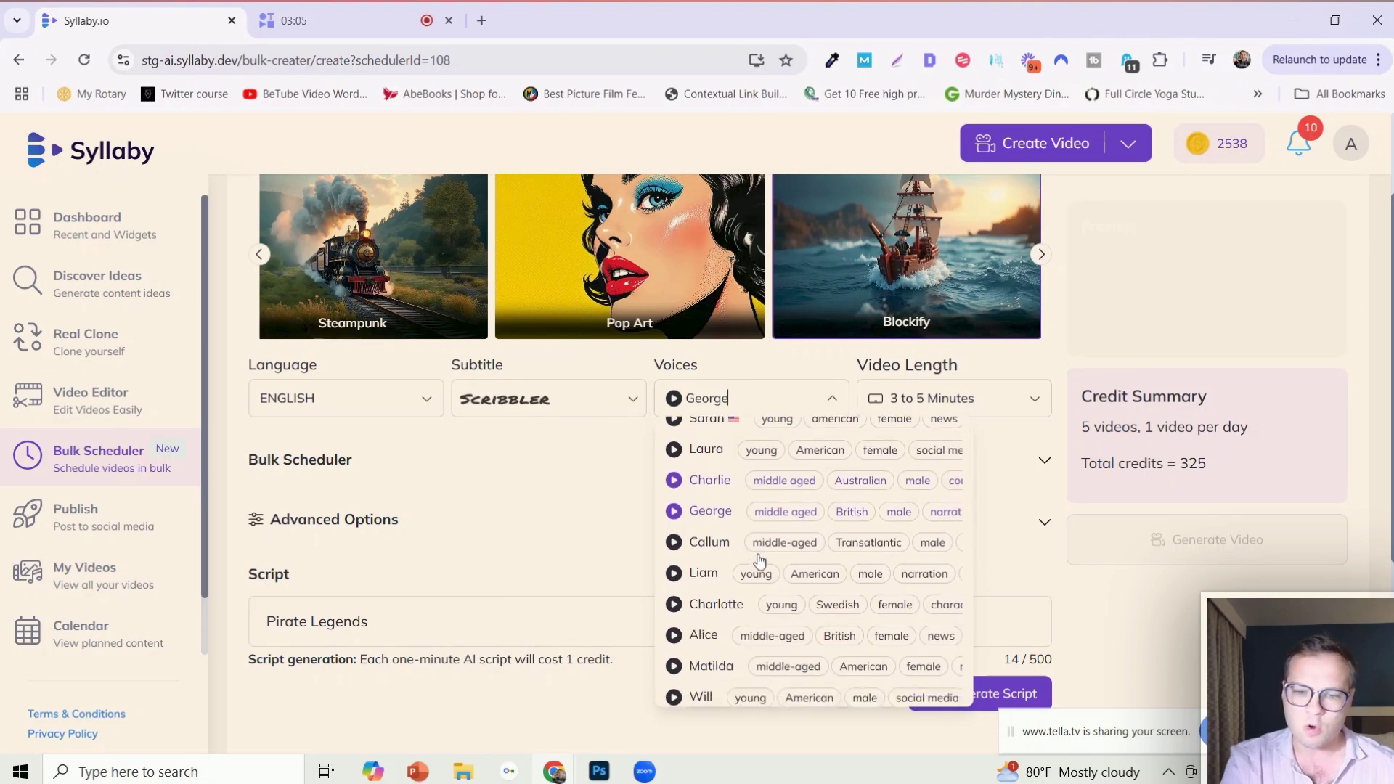
scroll(760, 561, "down", 5)
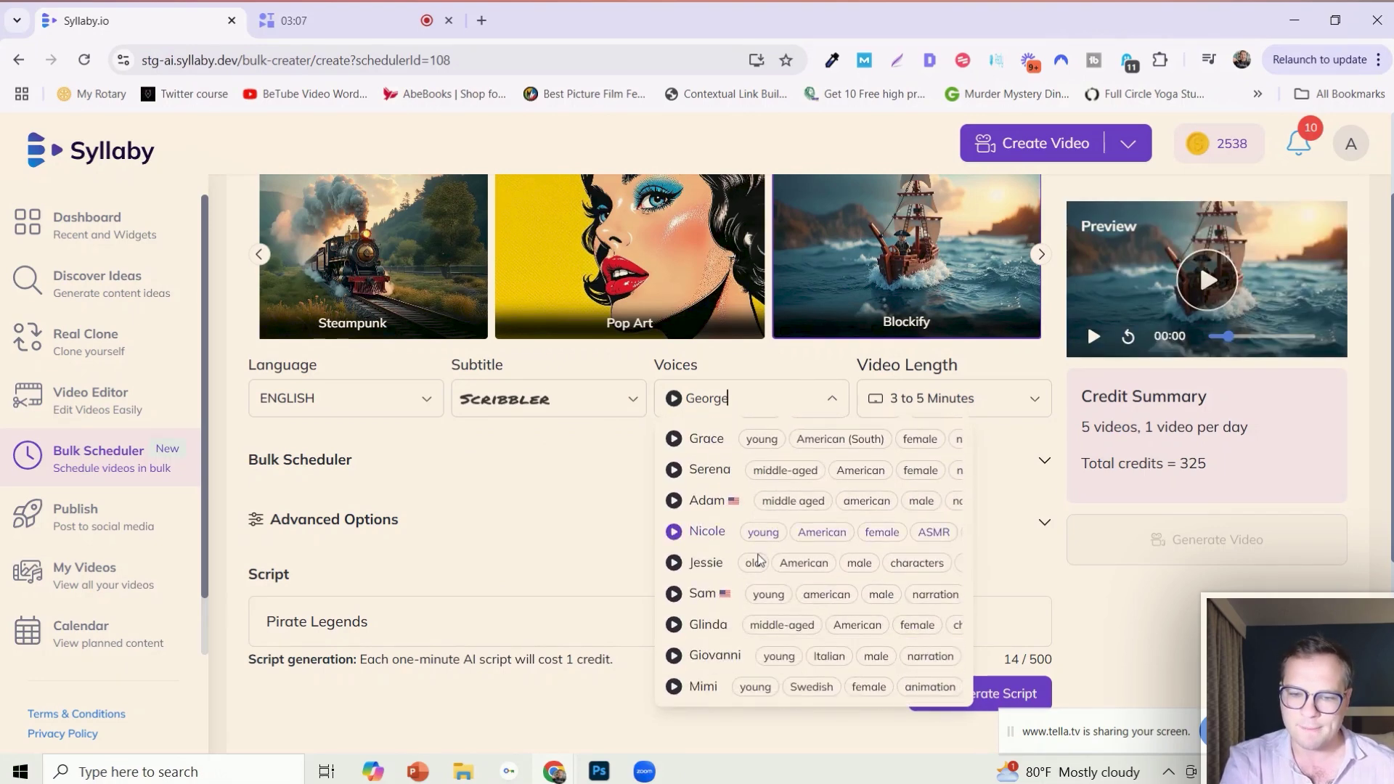
scroll(756, 560, "up", 10)
scroll(771, 653, "up", 5)
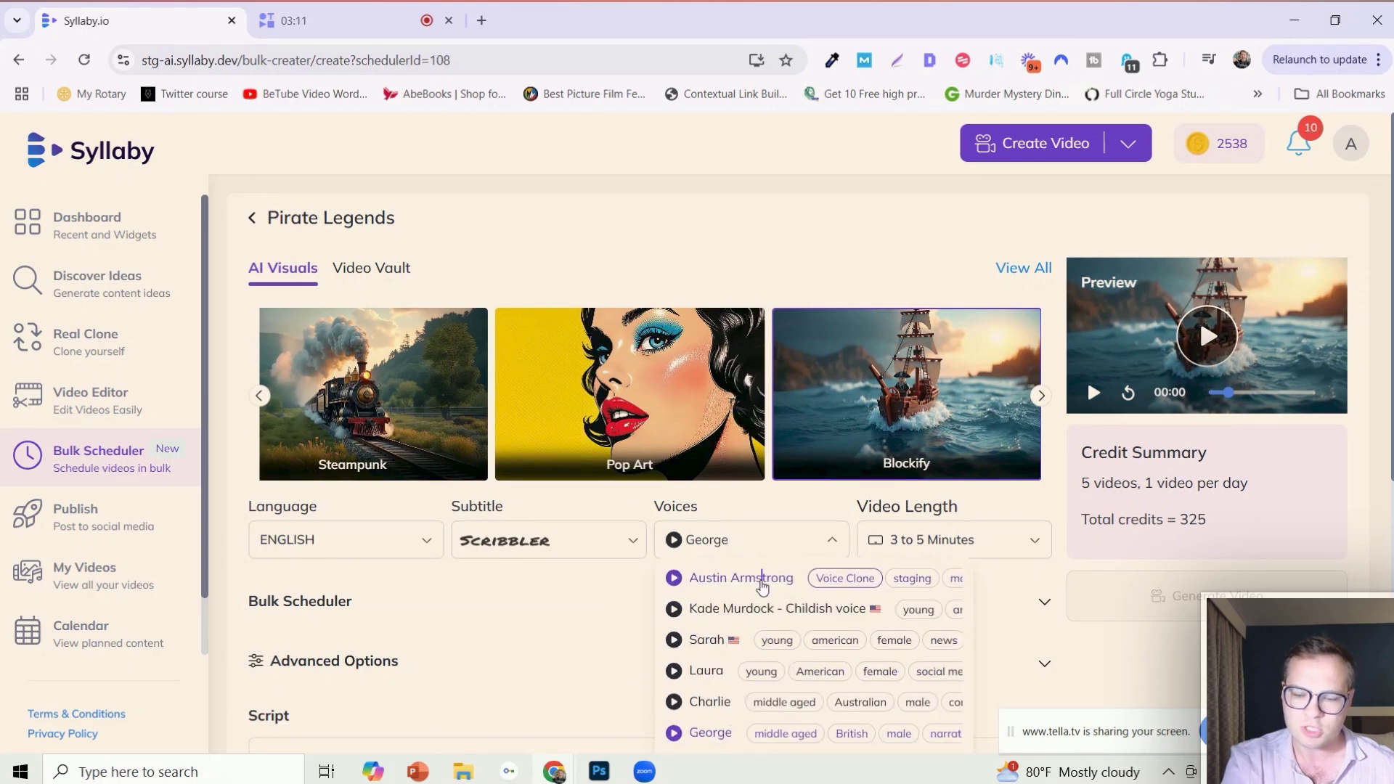
left_click(762, 577)
left_click(991, 539)
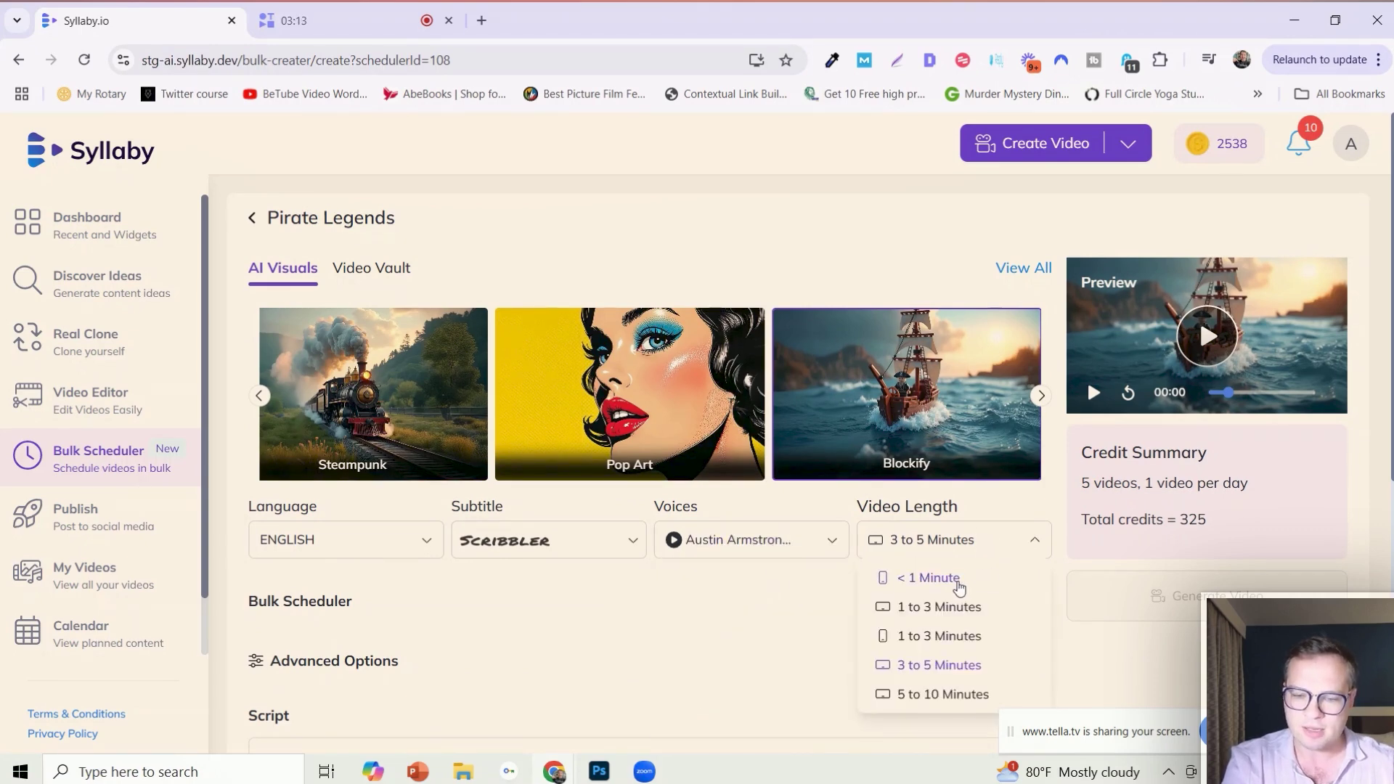
left_click(934, 578)
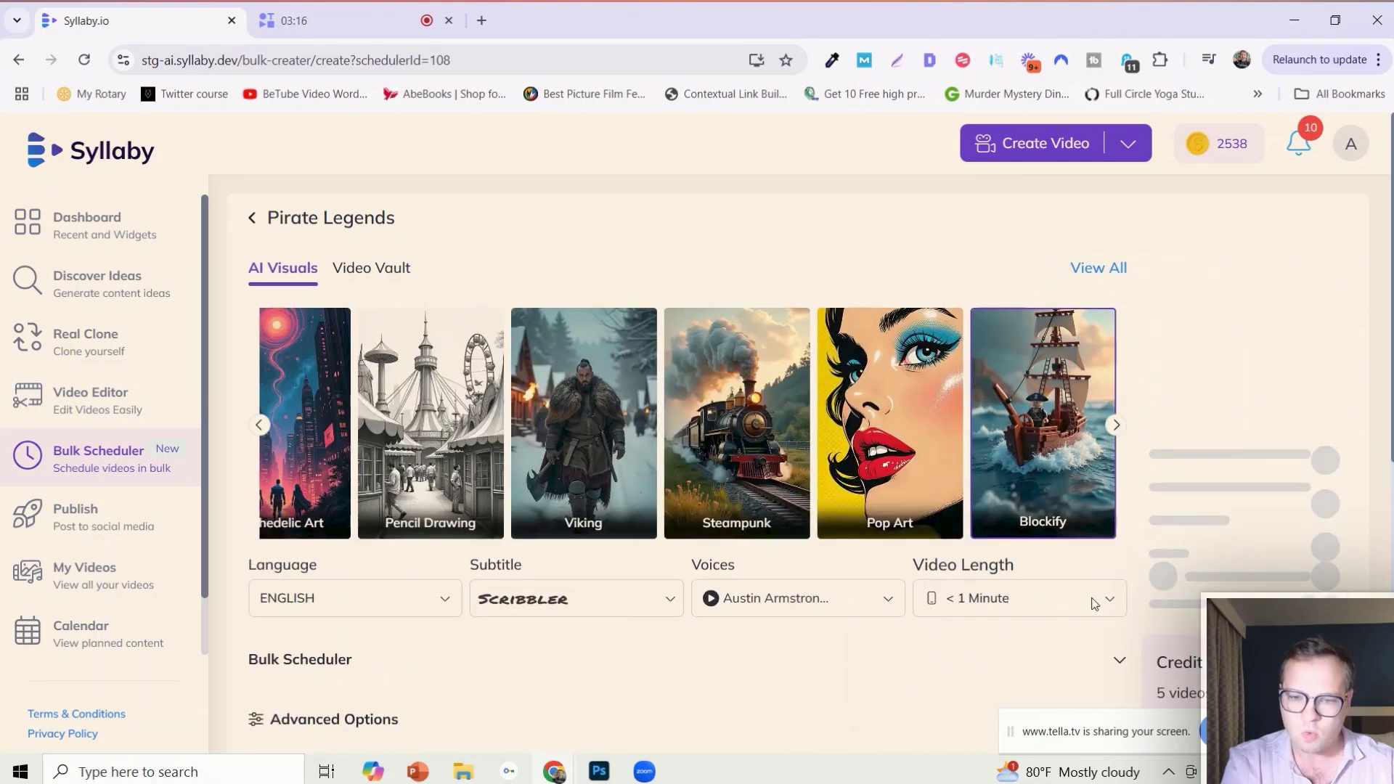
Keep Battle of the Dragons as background music in Advanced Options and generate the AI scripts.
scroll(907, 666, "down", 2)
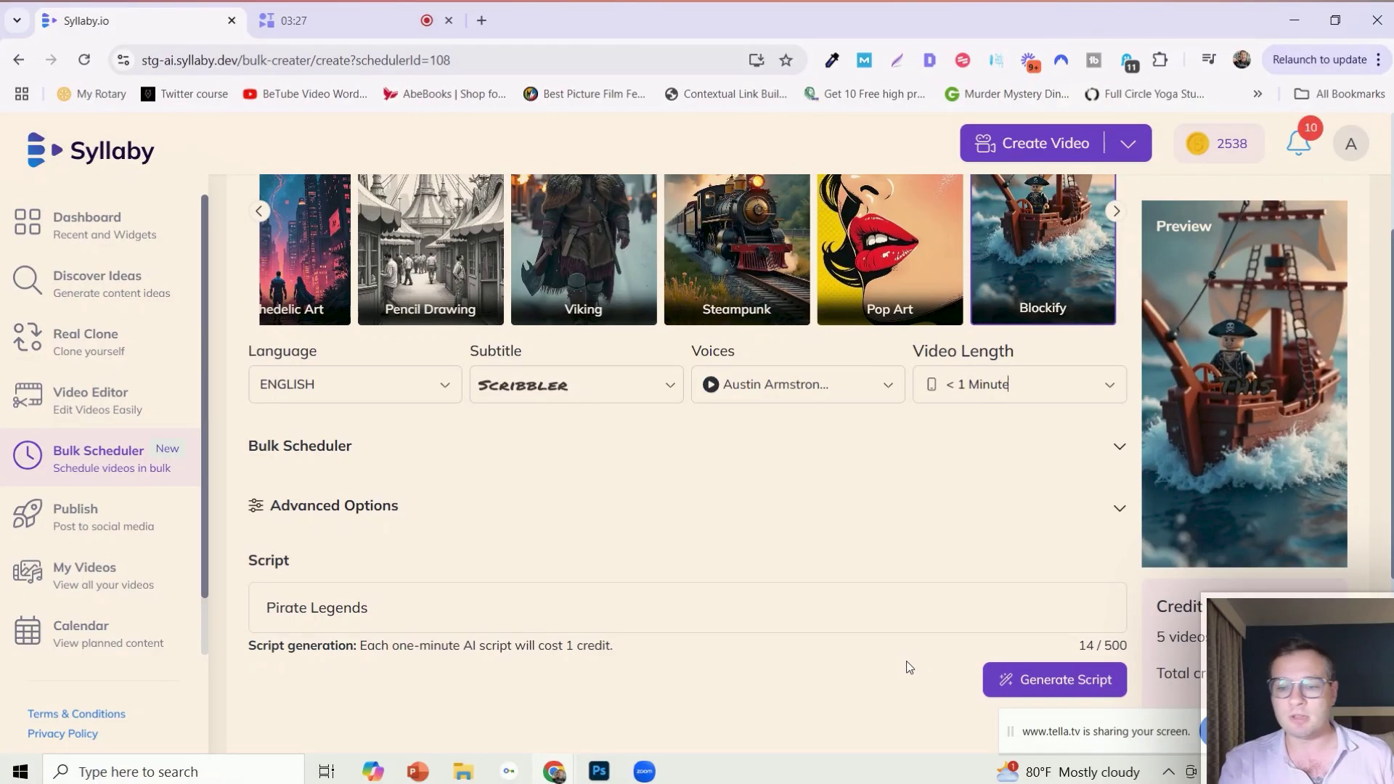
scroll(908, 667, "down", 1)
scroll(909, 666, "down", 3)
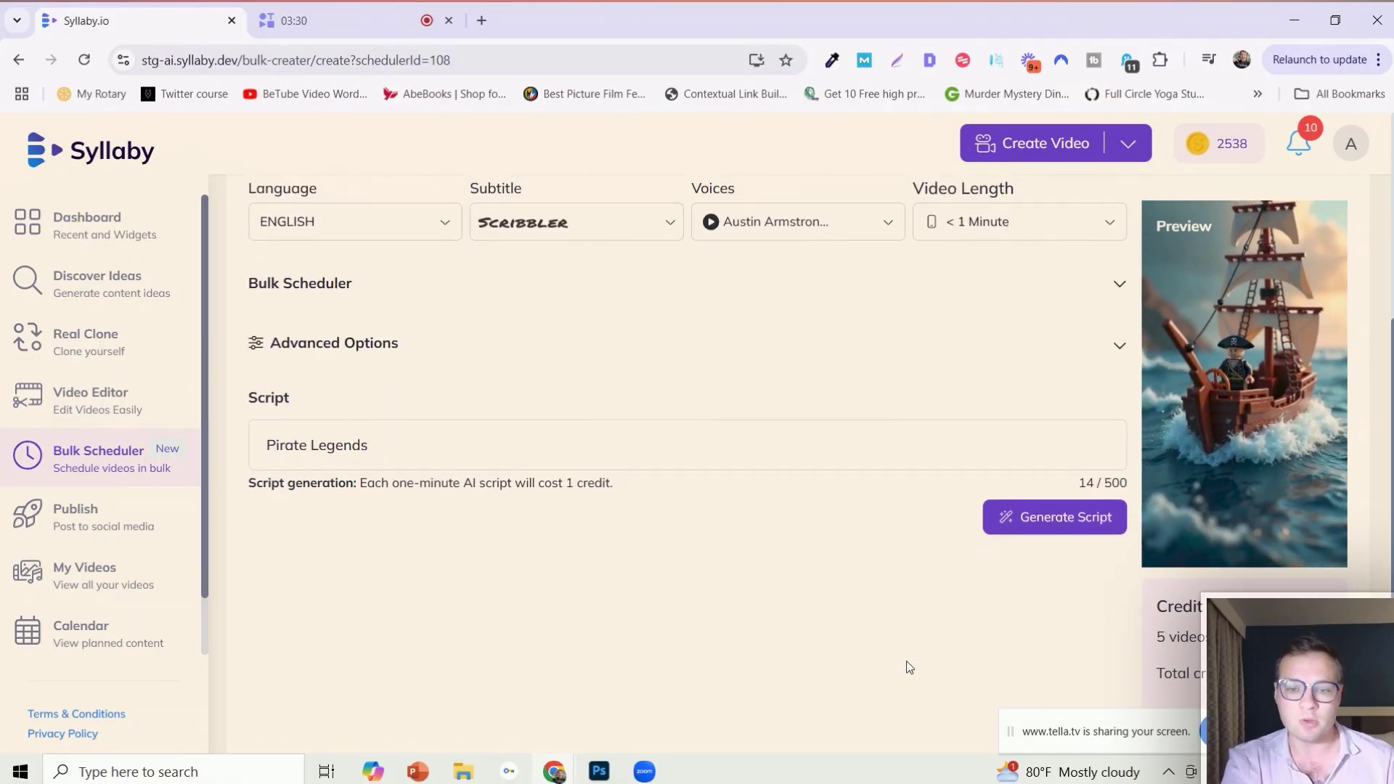
scroll(908, 666, "up", 1)
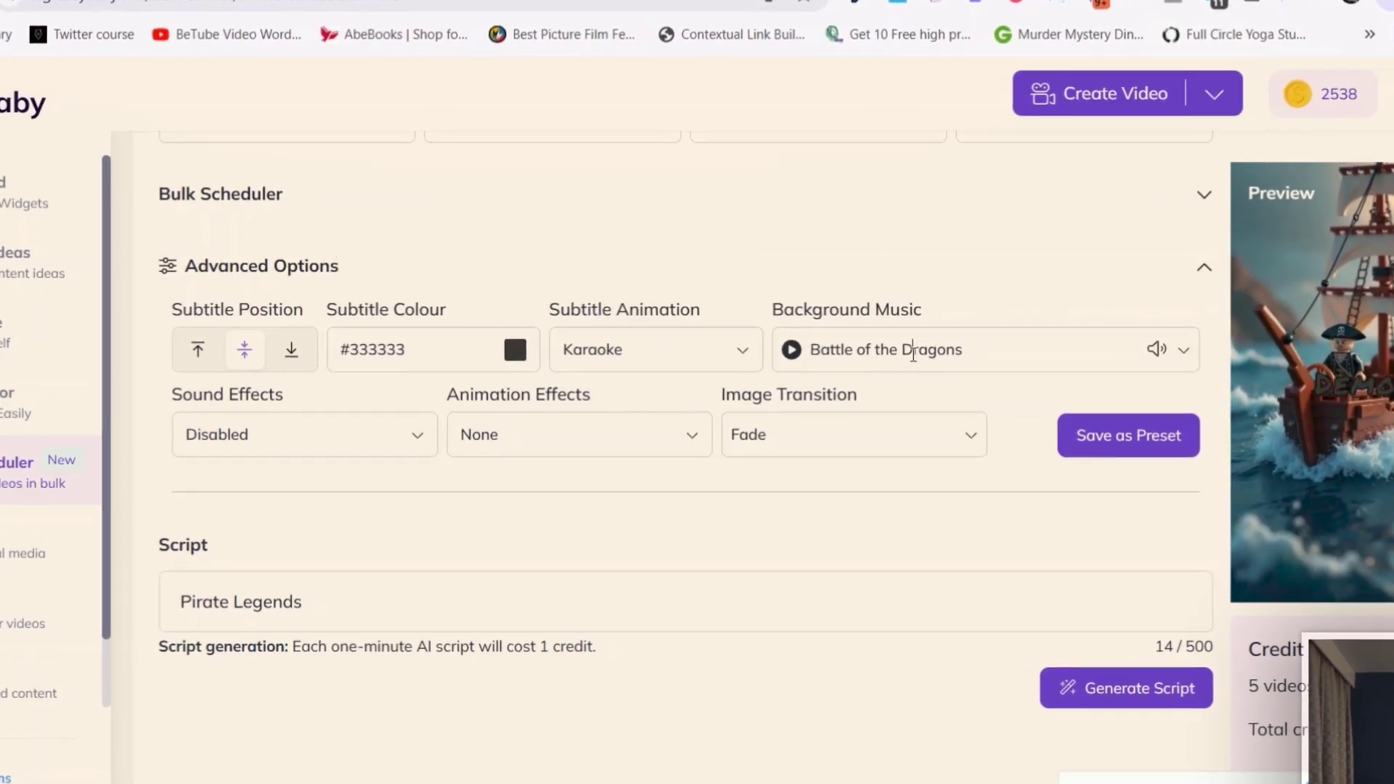
left_click(913, 353)
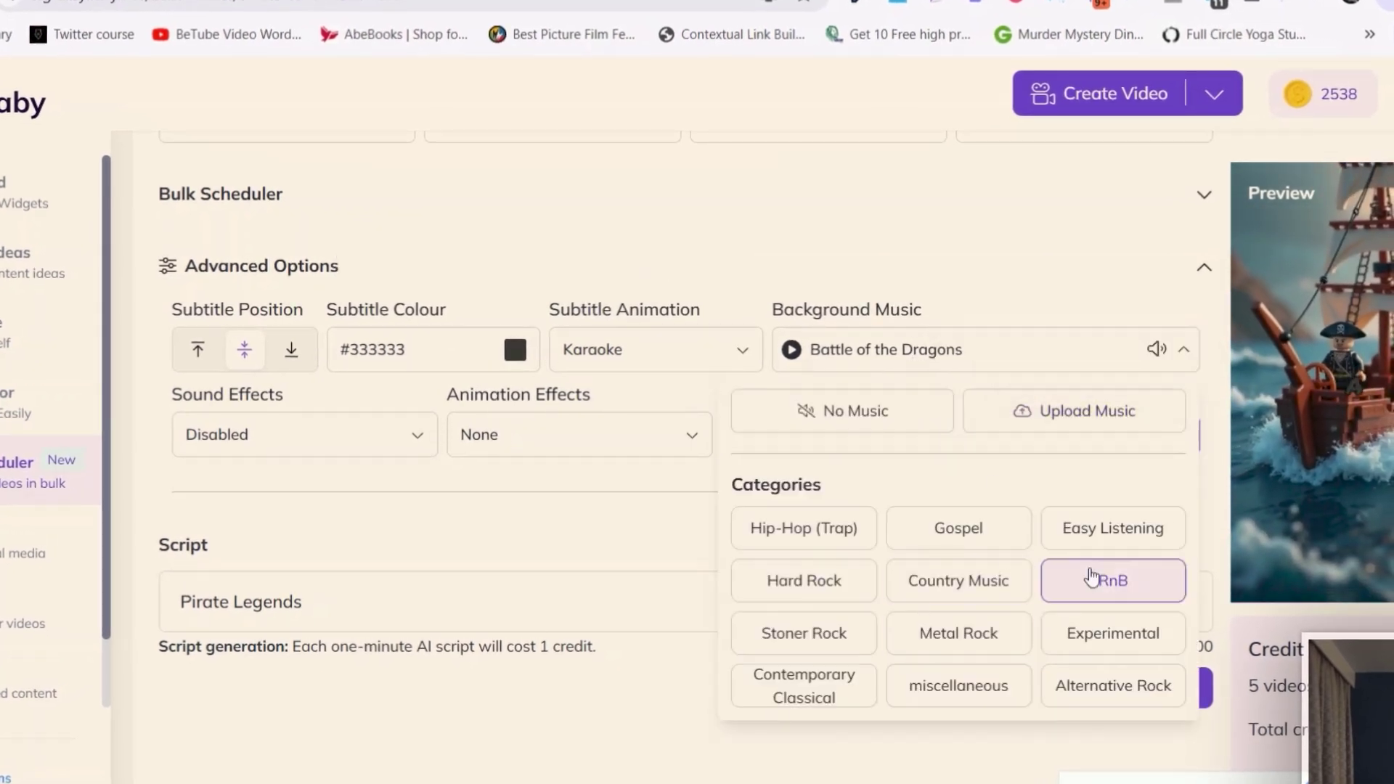
left_click(915, 347)
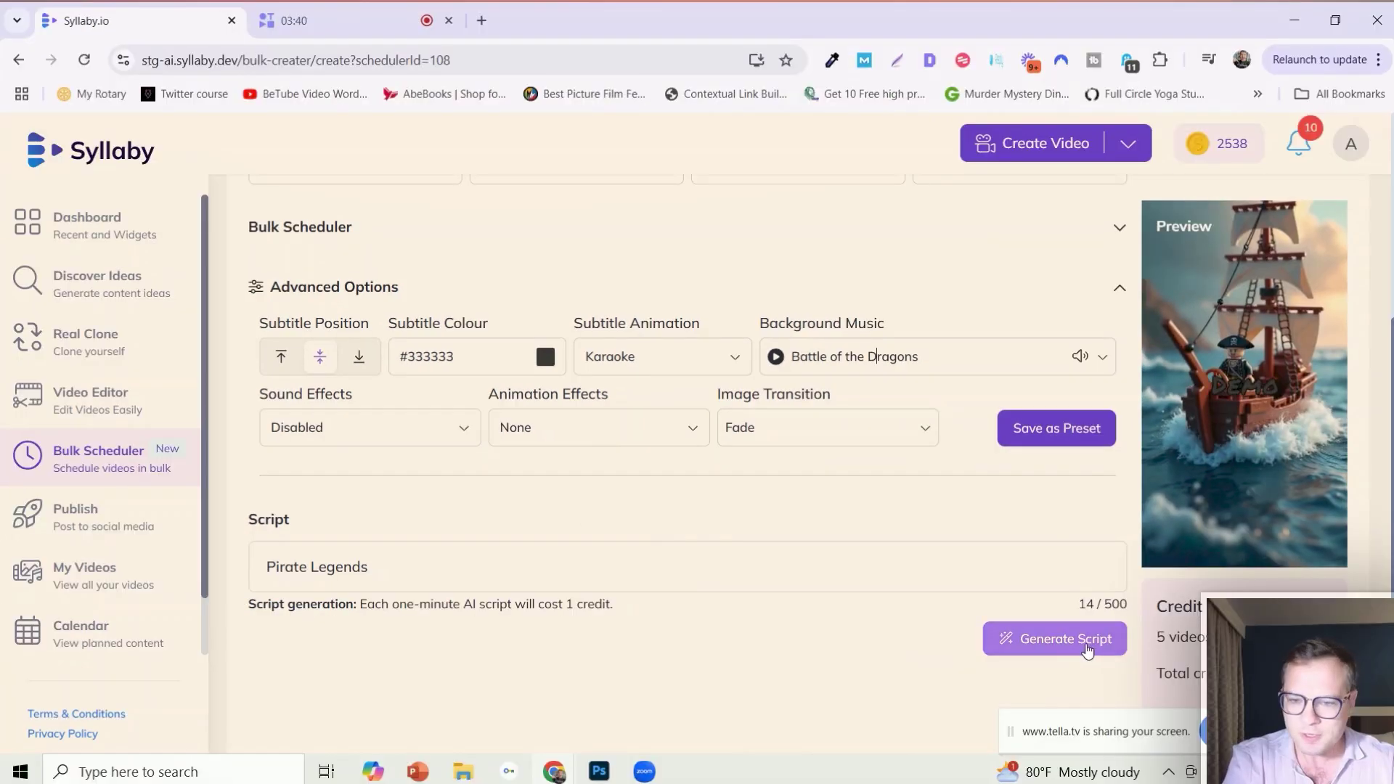
left_click(1161, 696)
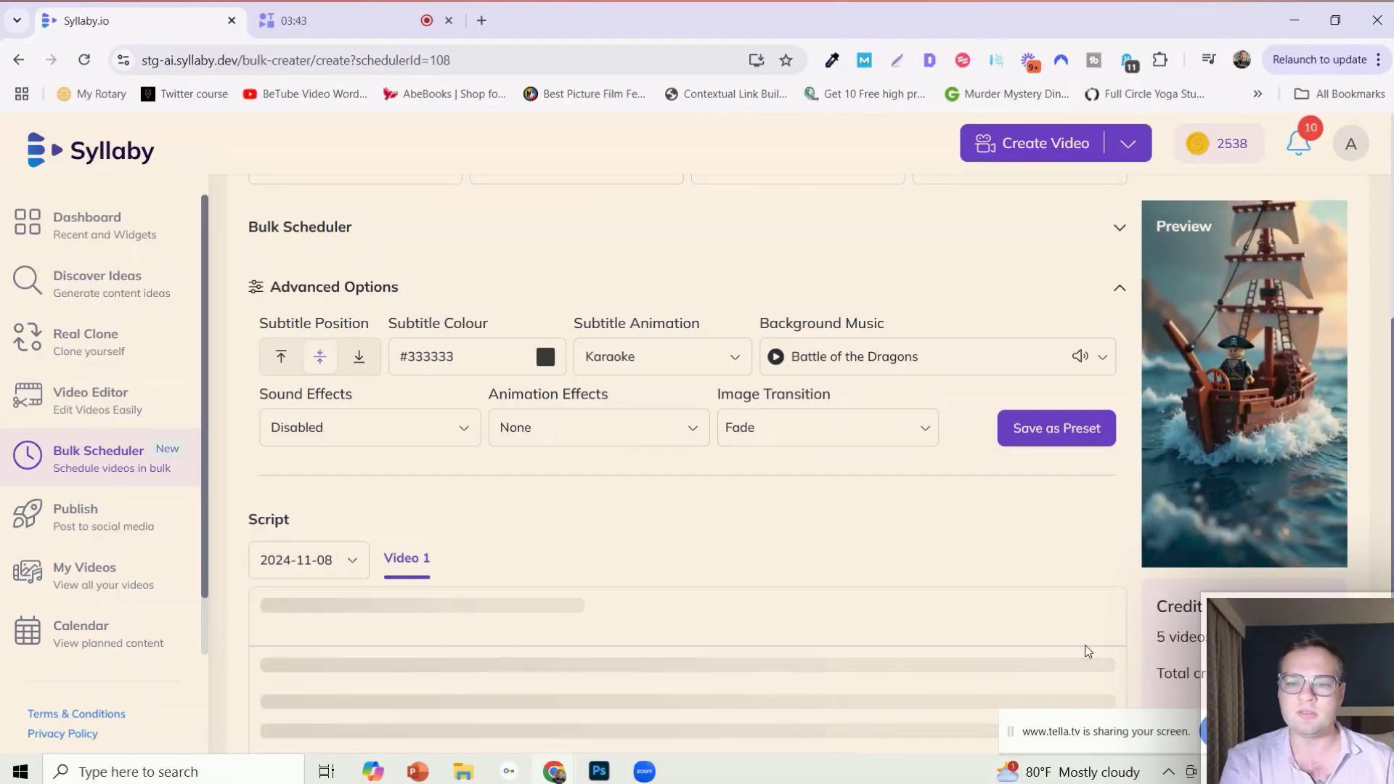
Review Video 1's generated script, 'The Real Stories Behind Famous Pirate Flags', and open the date list.
scroll(1088, 652, "down", 2)
scroll(1087, 650, "down", 2)
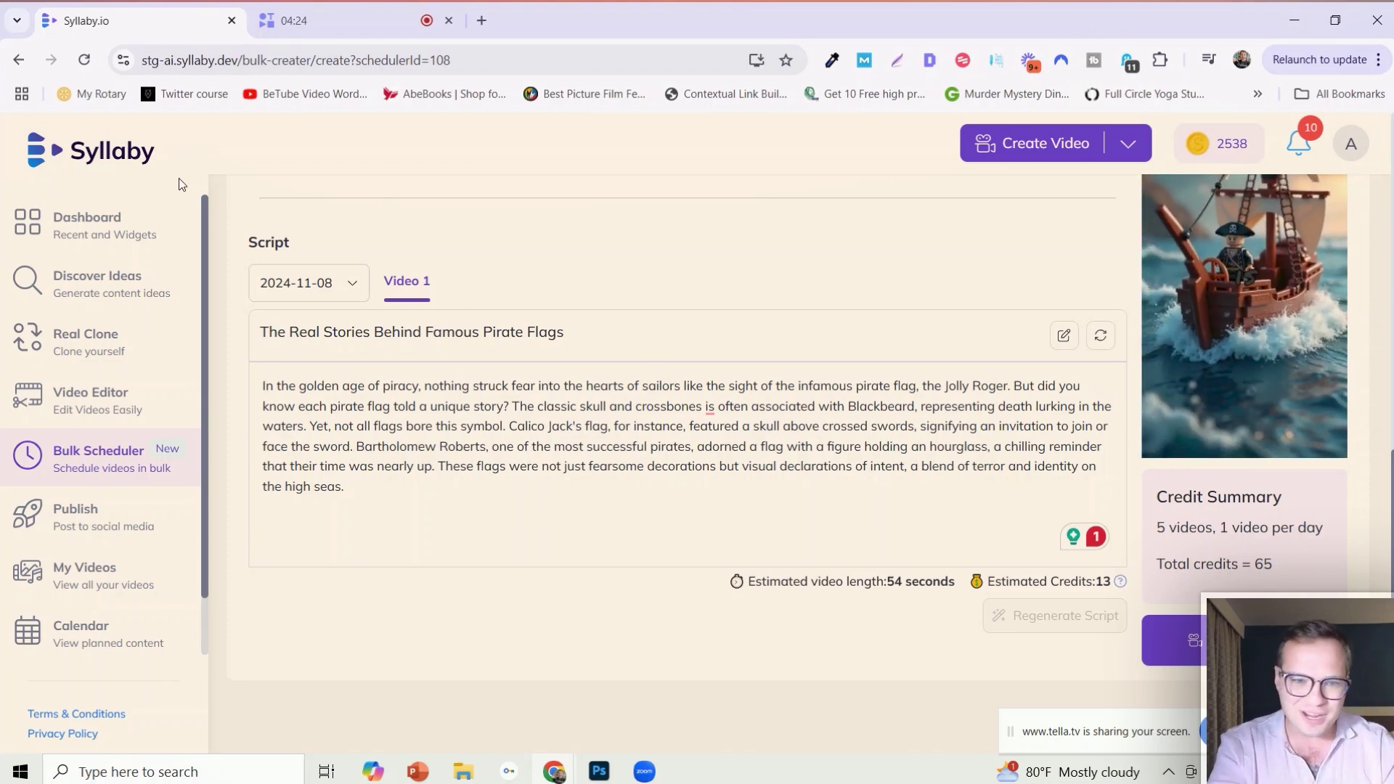
left_click(344, 299)
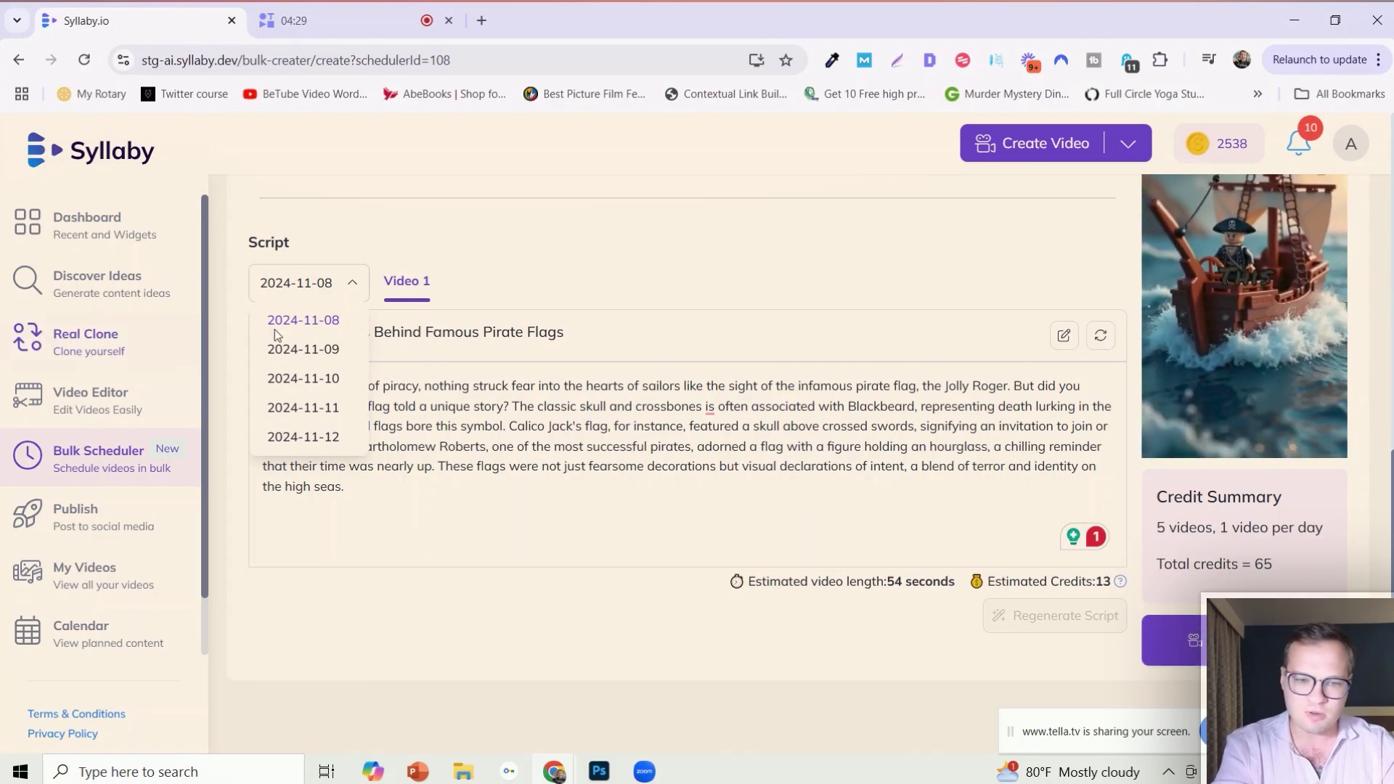
Shorten the 2024-11-09 video title to 'Secrets of Sunken Pirate Treasure:' by removing 'Myth vs. Reality'.
left_click(328, 349)
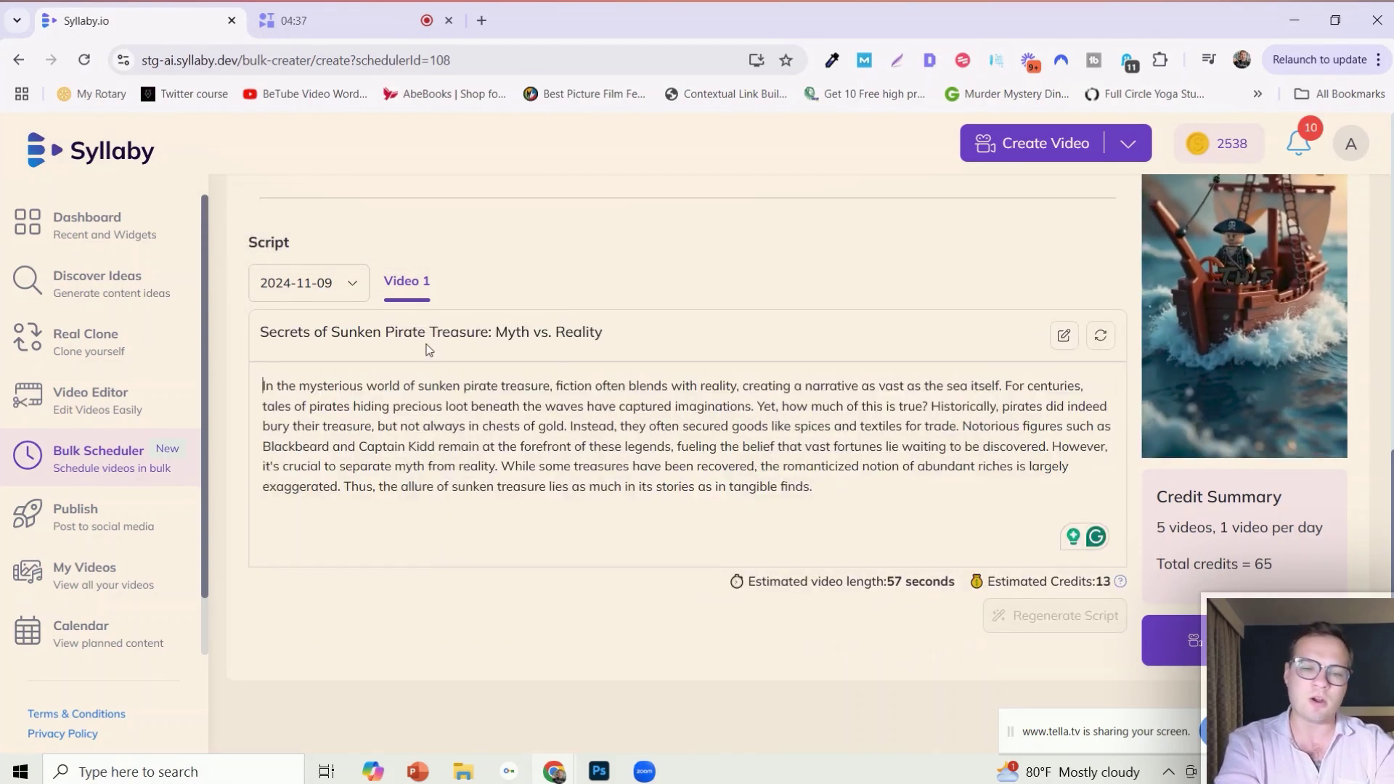
left_click(1063, 335)
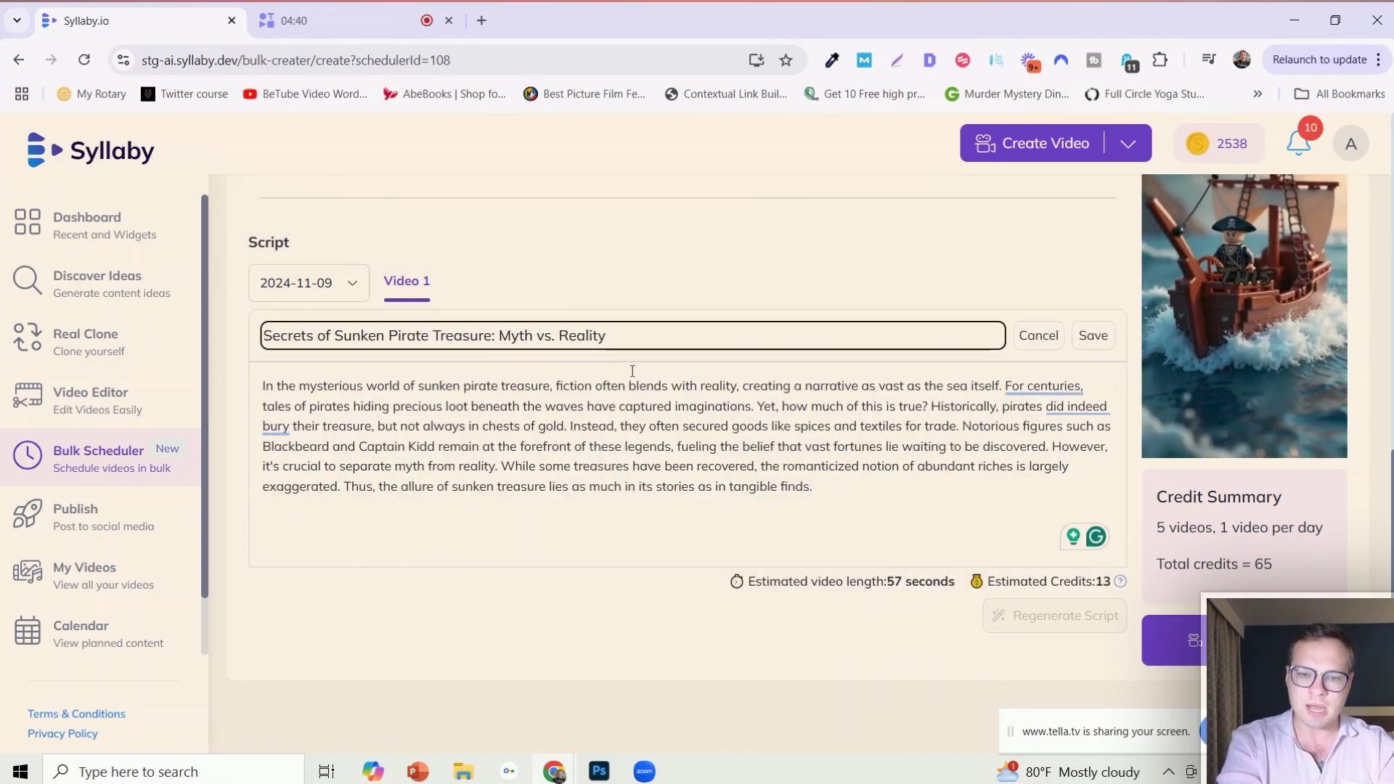
key("ctrl+shift+Left")
key("ctrl+shift+Left")
key("ctrl+shift+Left")
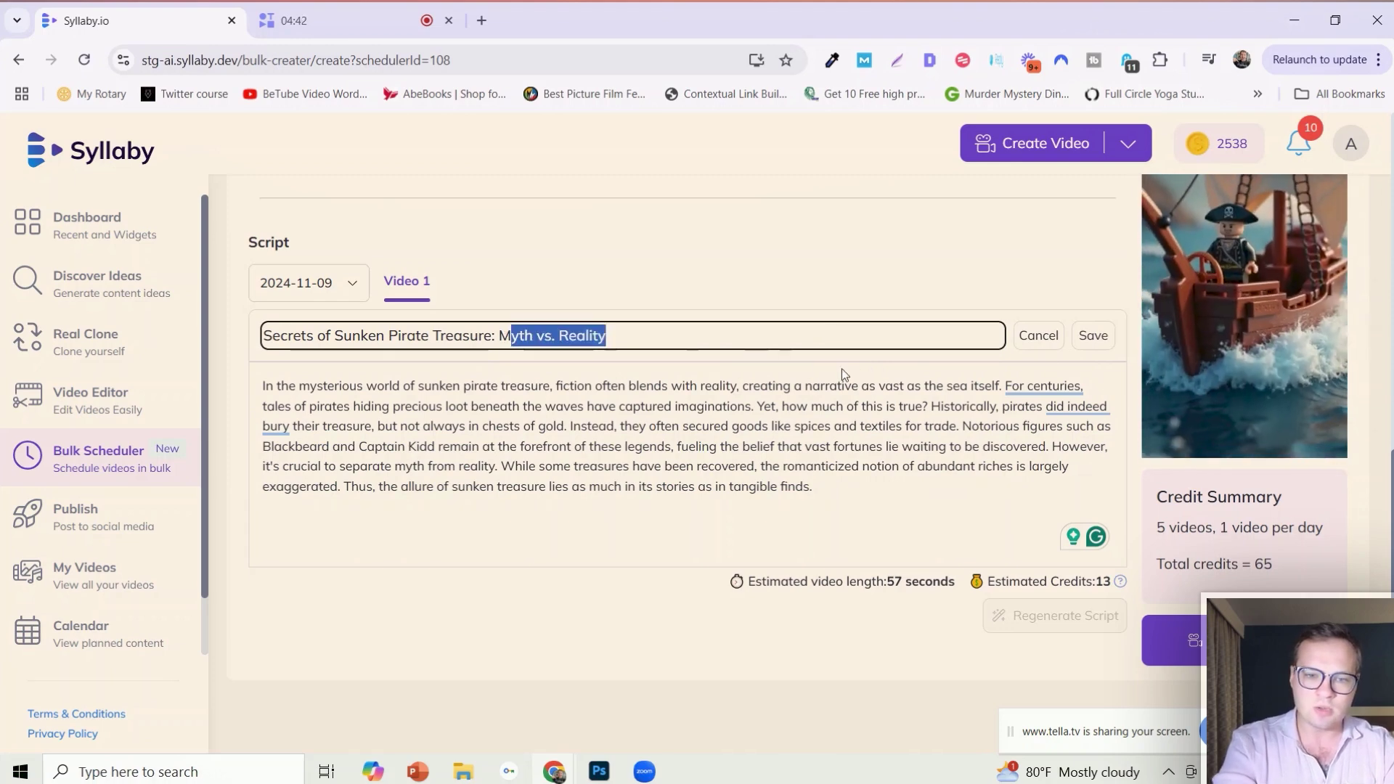
key("BackSpace")
key("BackSpace")
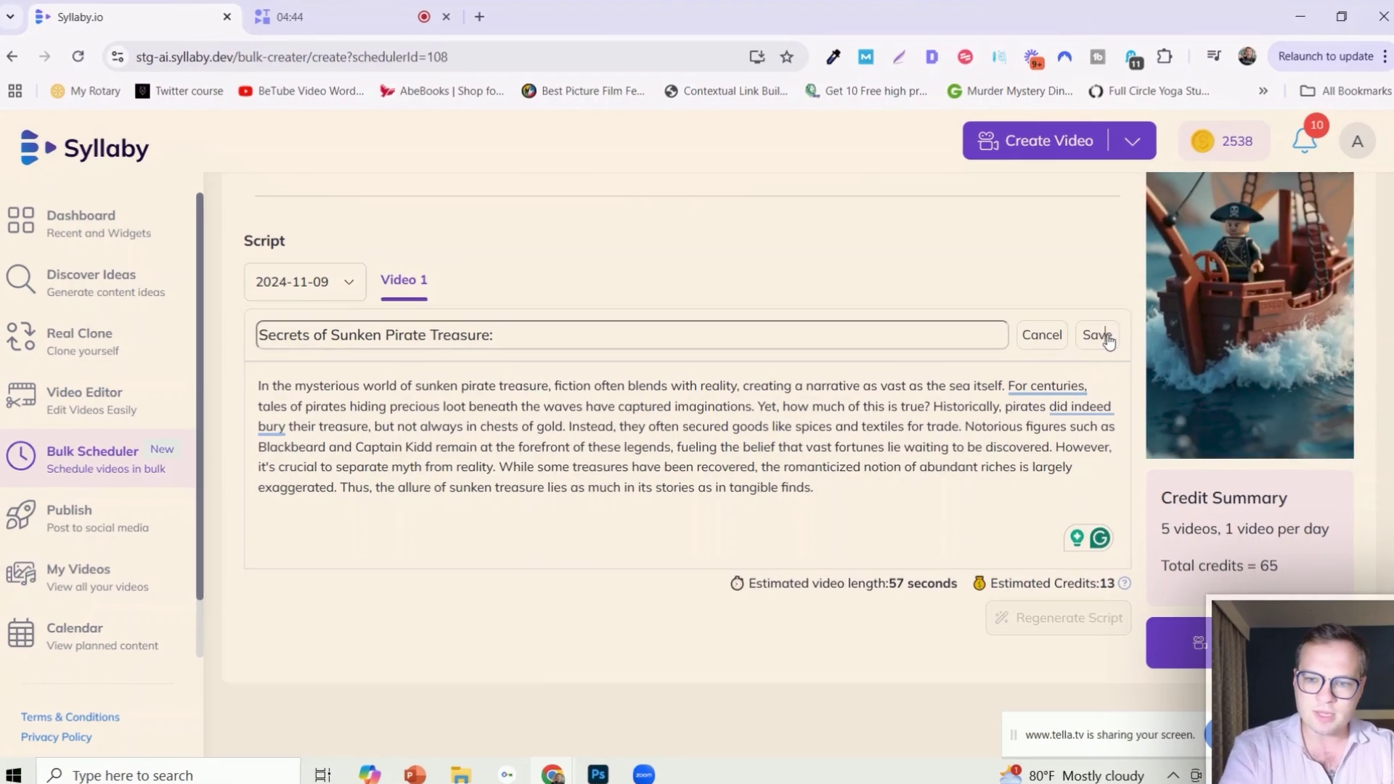
left_click(1092, 334)
Review the script text and start generating the five scheduled videos.
left_click_drag(417, 408, 992, 501)
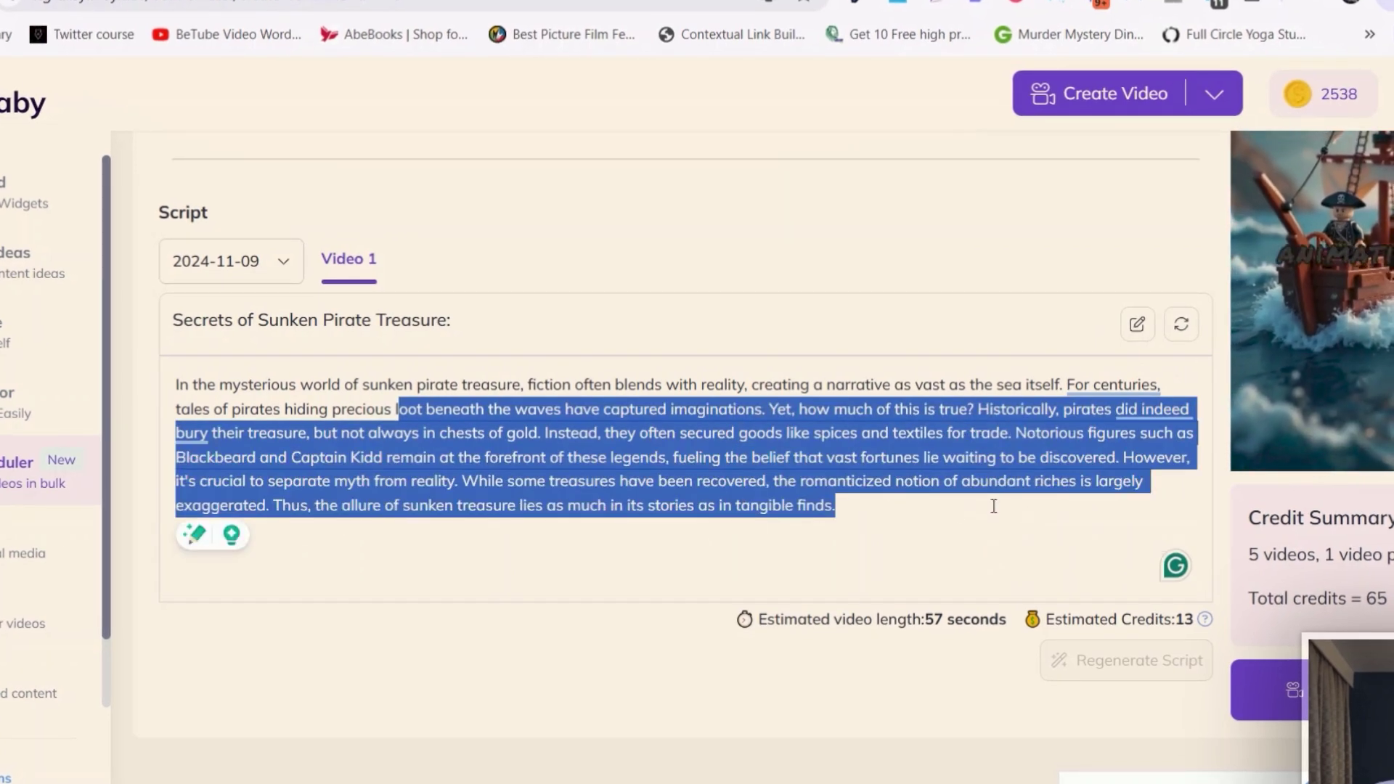
left_click(642, 653)
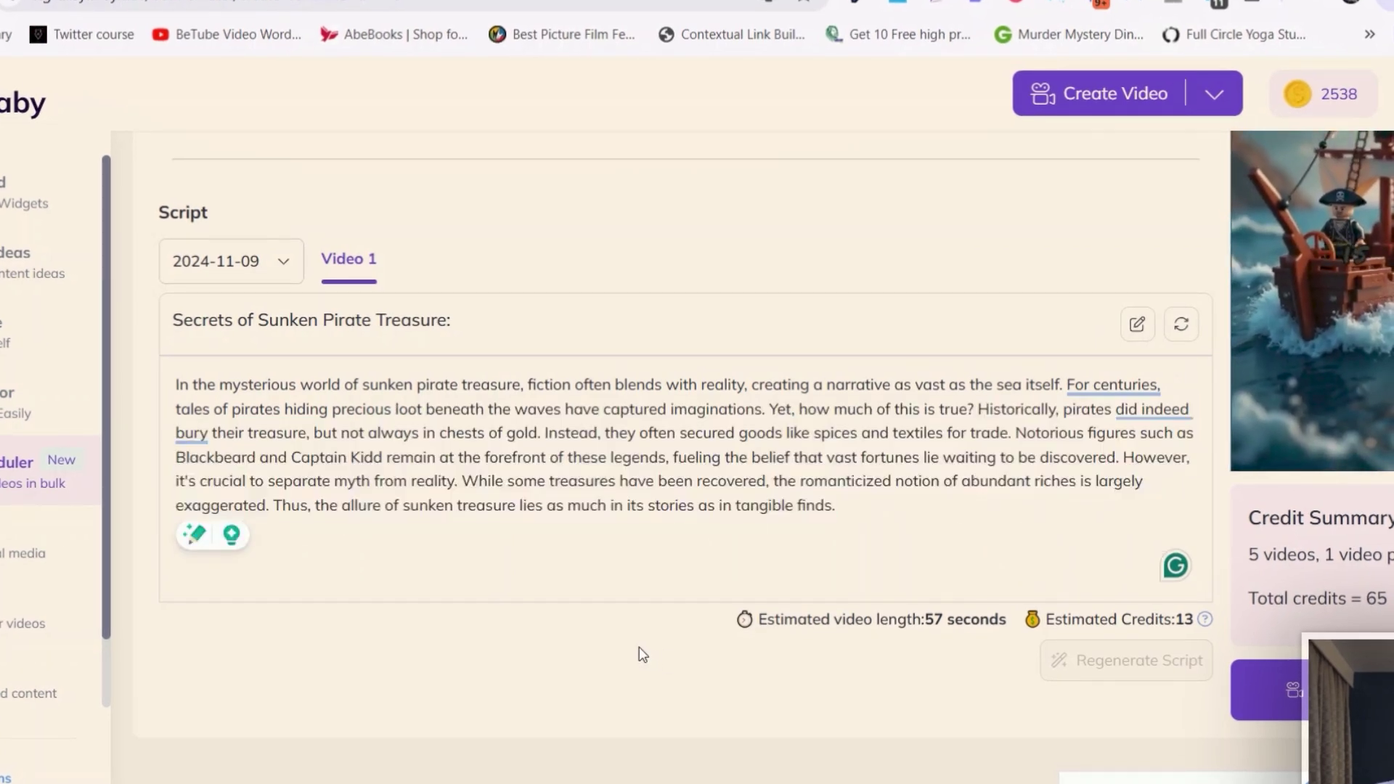
scroll(642, 654, "up", 5)
scroll(642, 654, "down", 5)
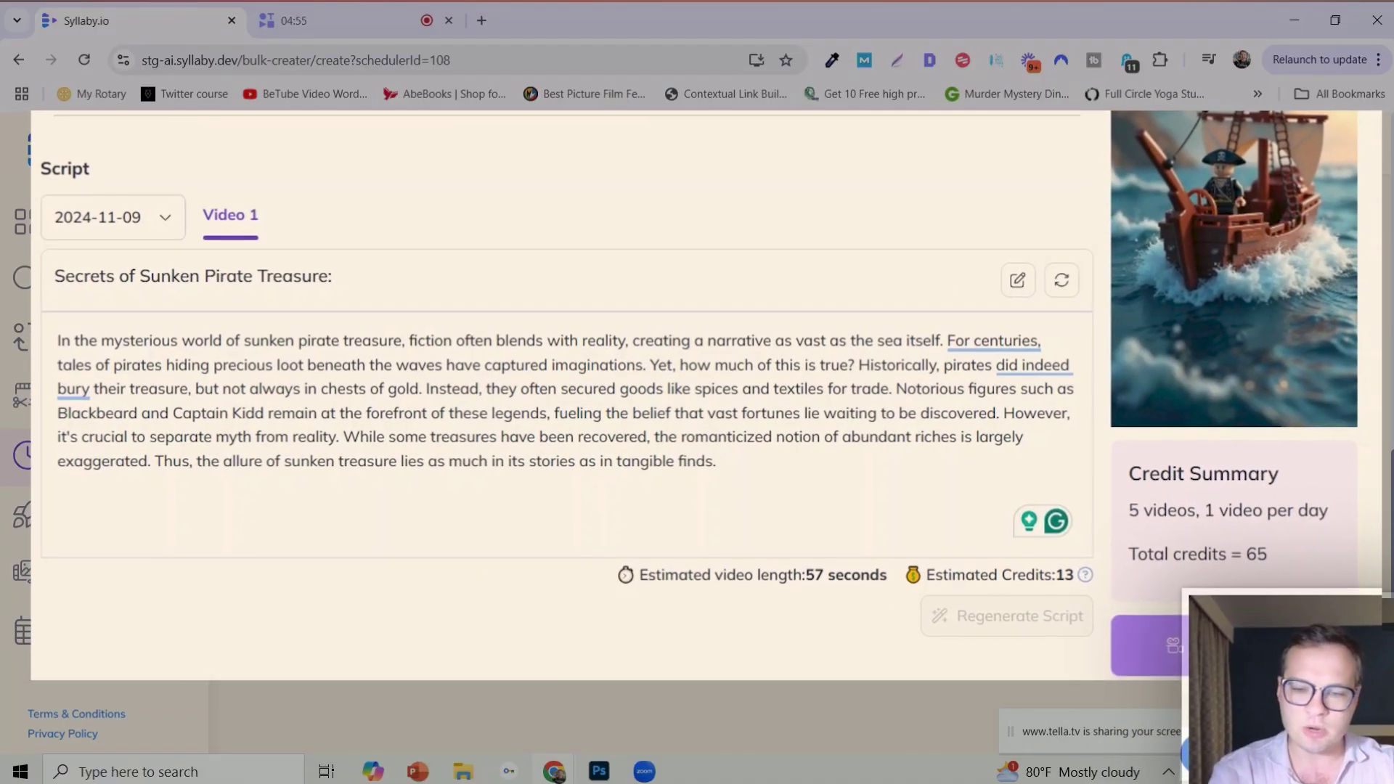
left_click(1150, 646)
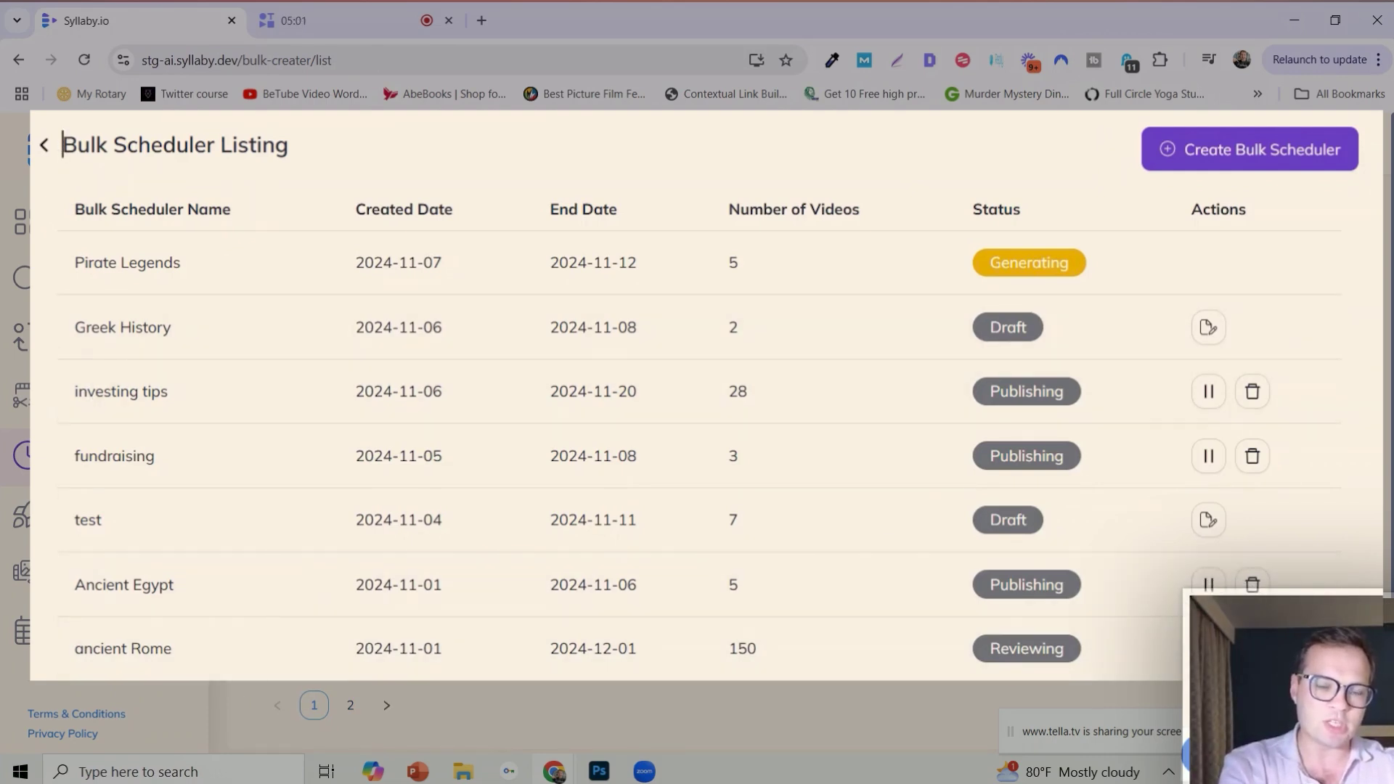
Peek into the Greek History draft, leave it for the scheduler list, then go to the Calendar.
scroll(716, 420, "down", 1)
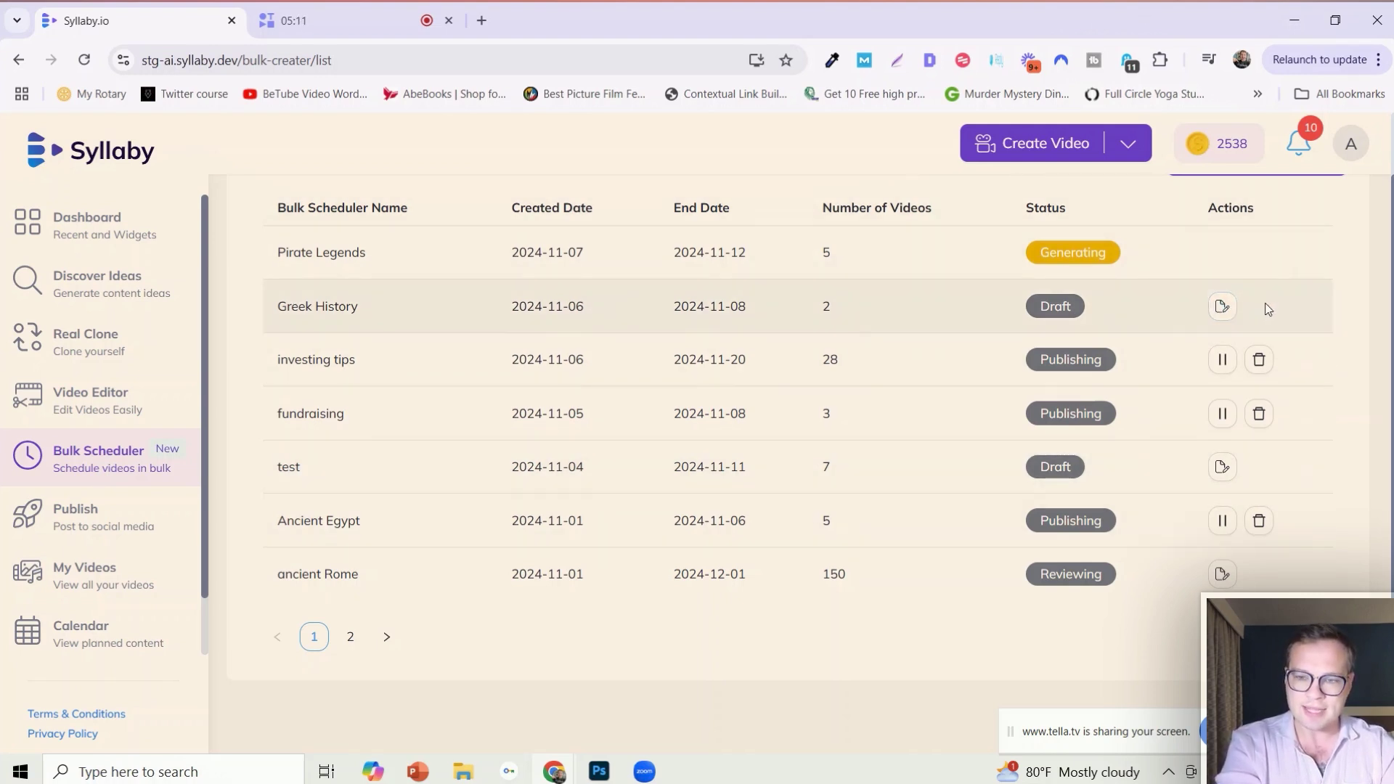
left_click(1222, 306)
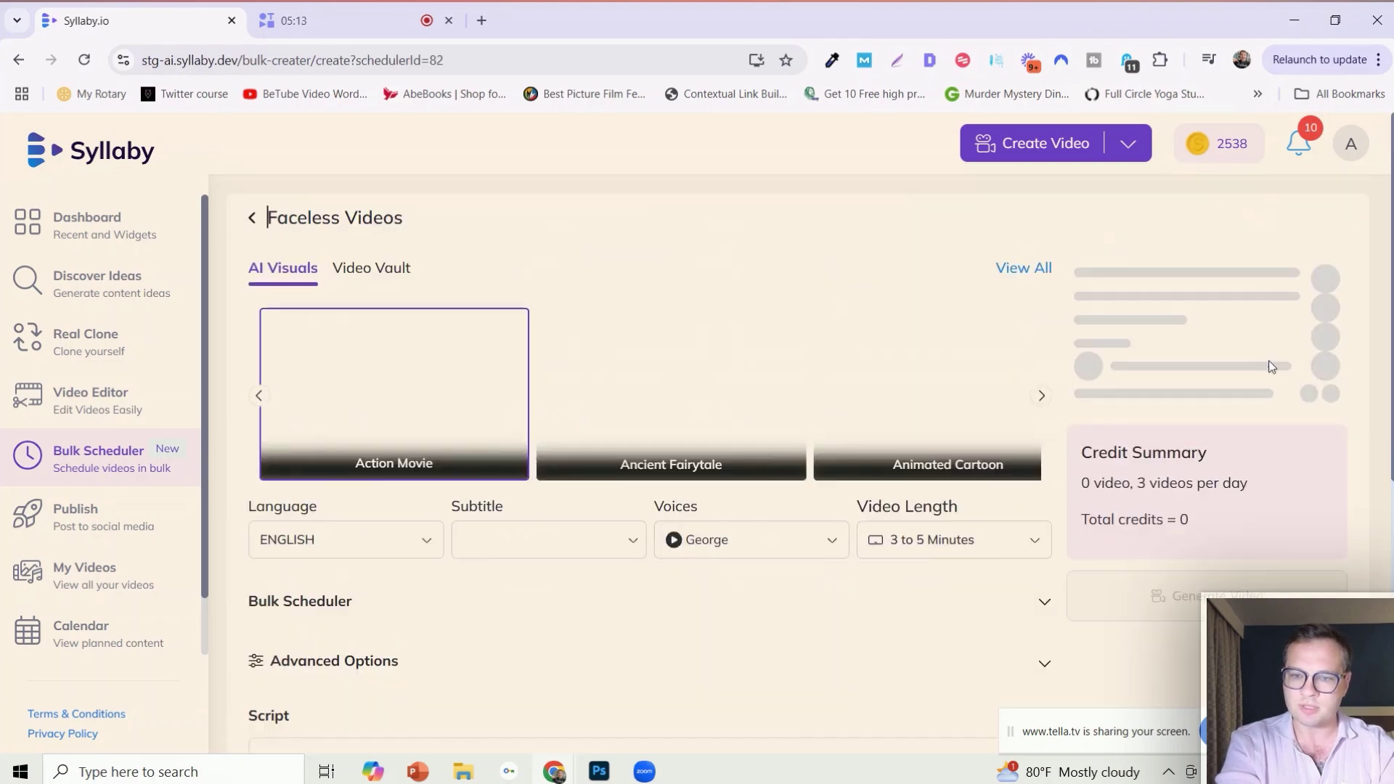
left_click(19, 59)
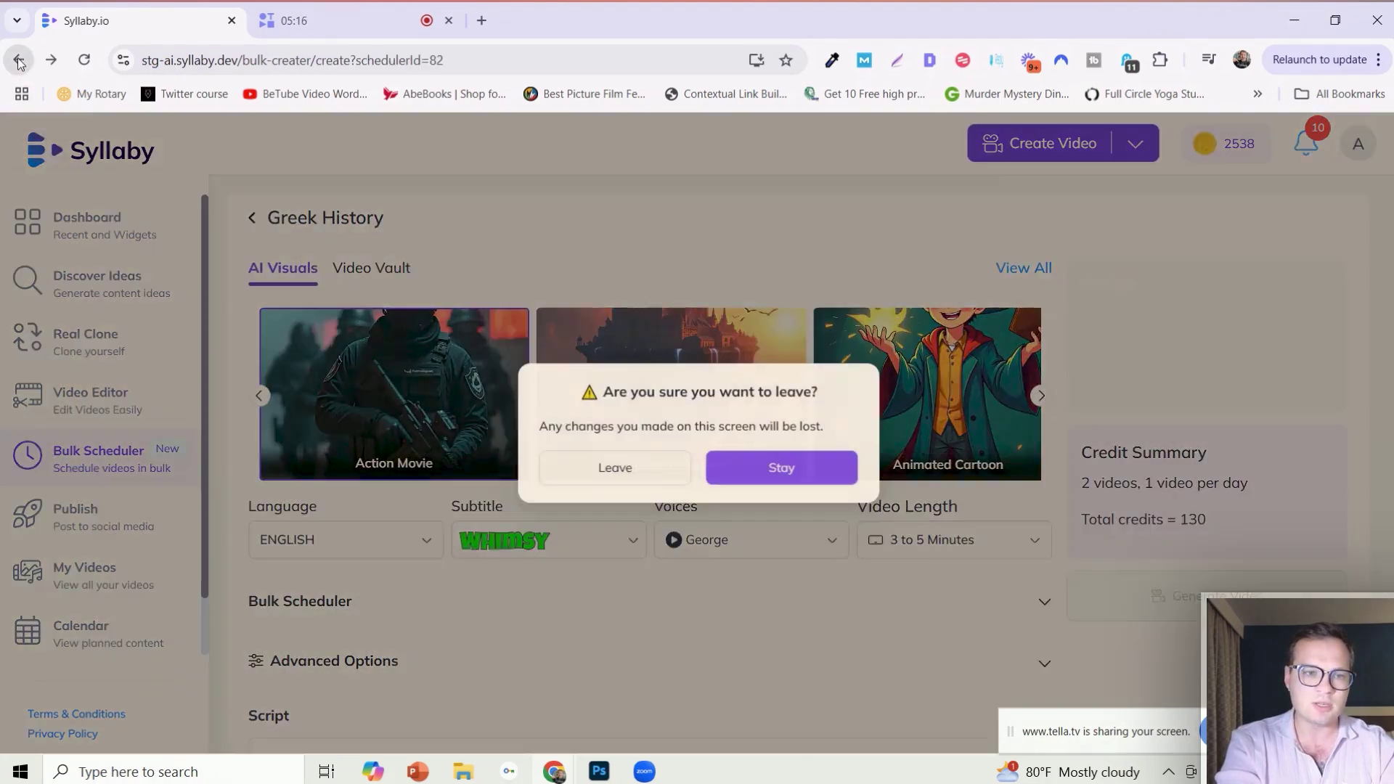
left_click(610, 468)
scroll(376, 489, "down", 1)
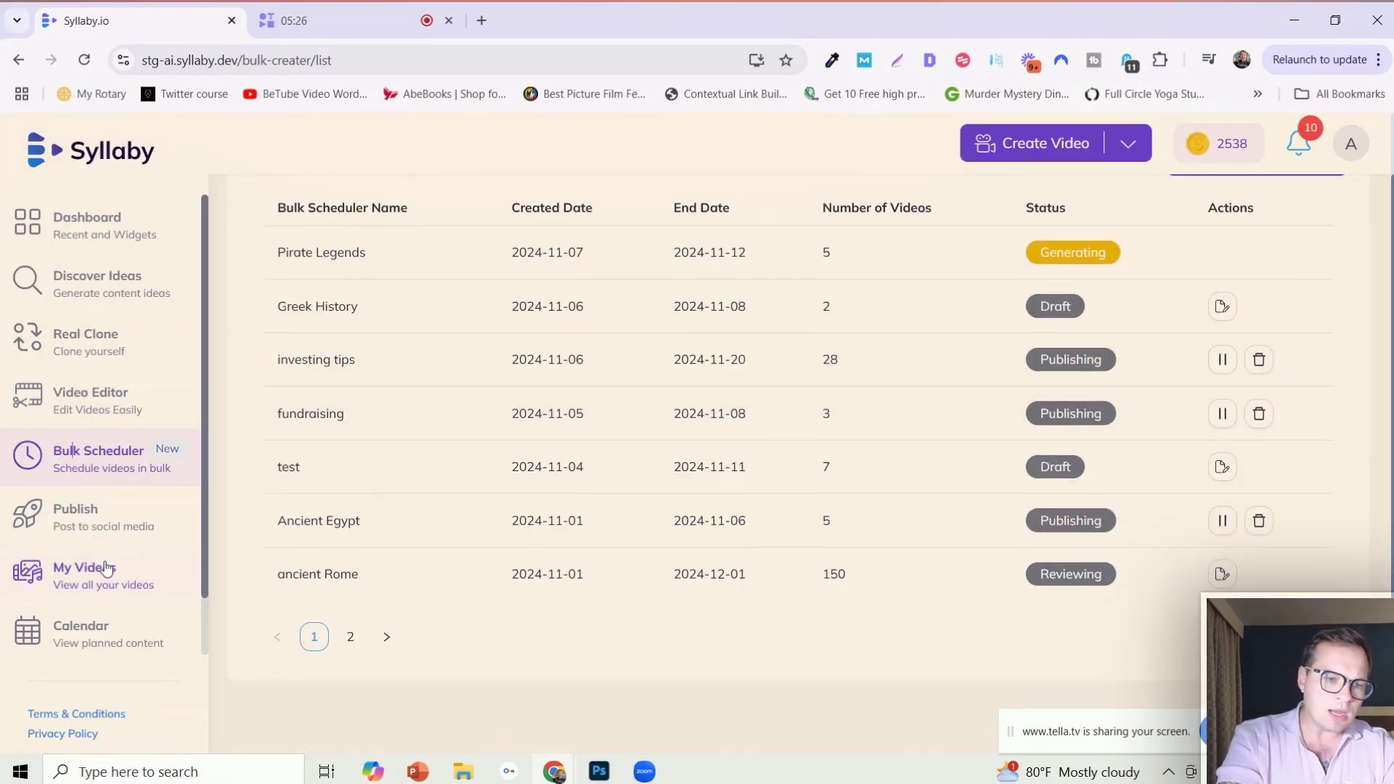
left_click(88, 643)
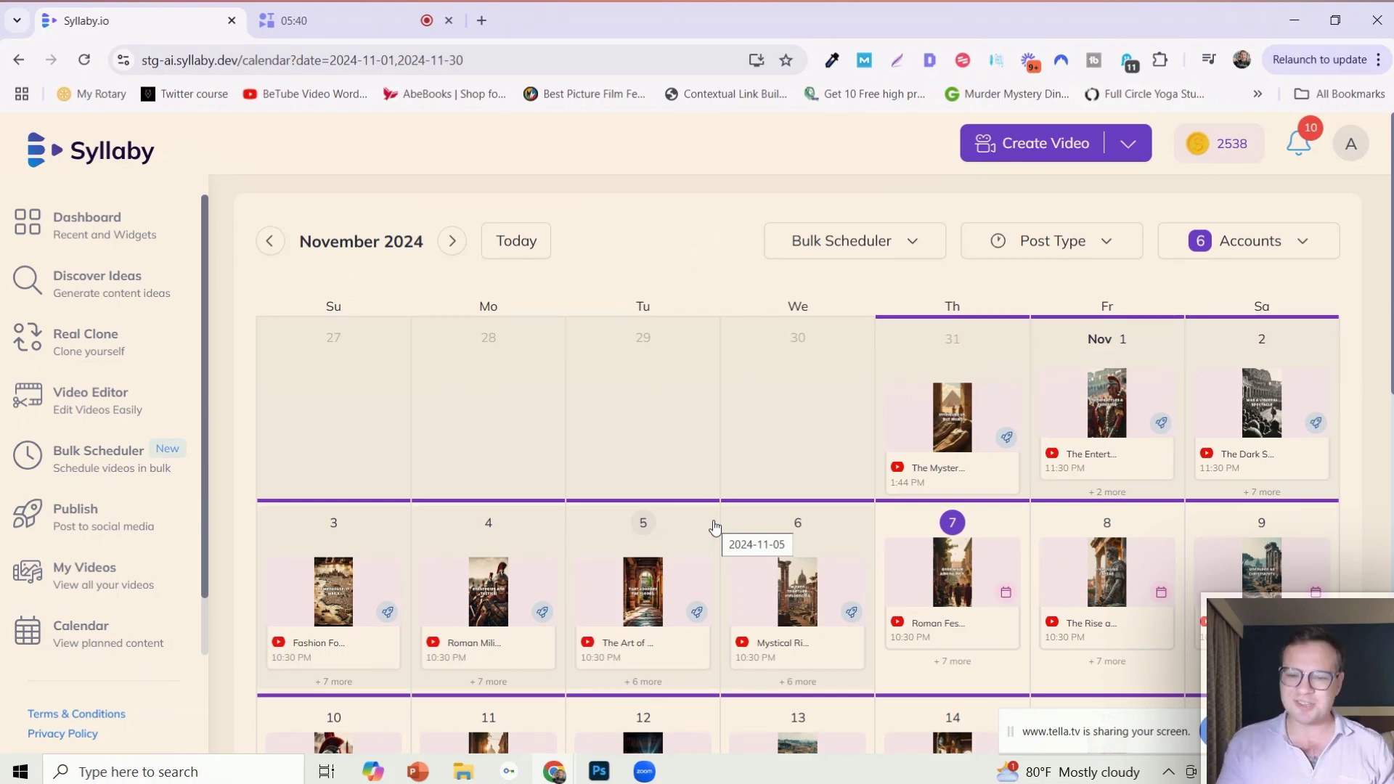
Scroll through the November 2024 calendar of scheduled video posts.
scroll(715, 526, "down", 8)
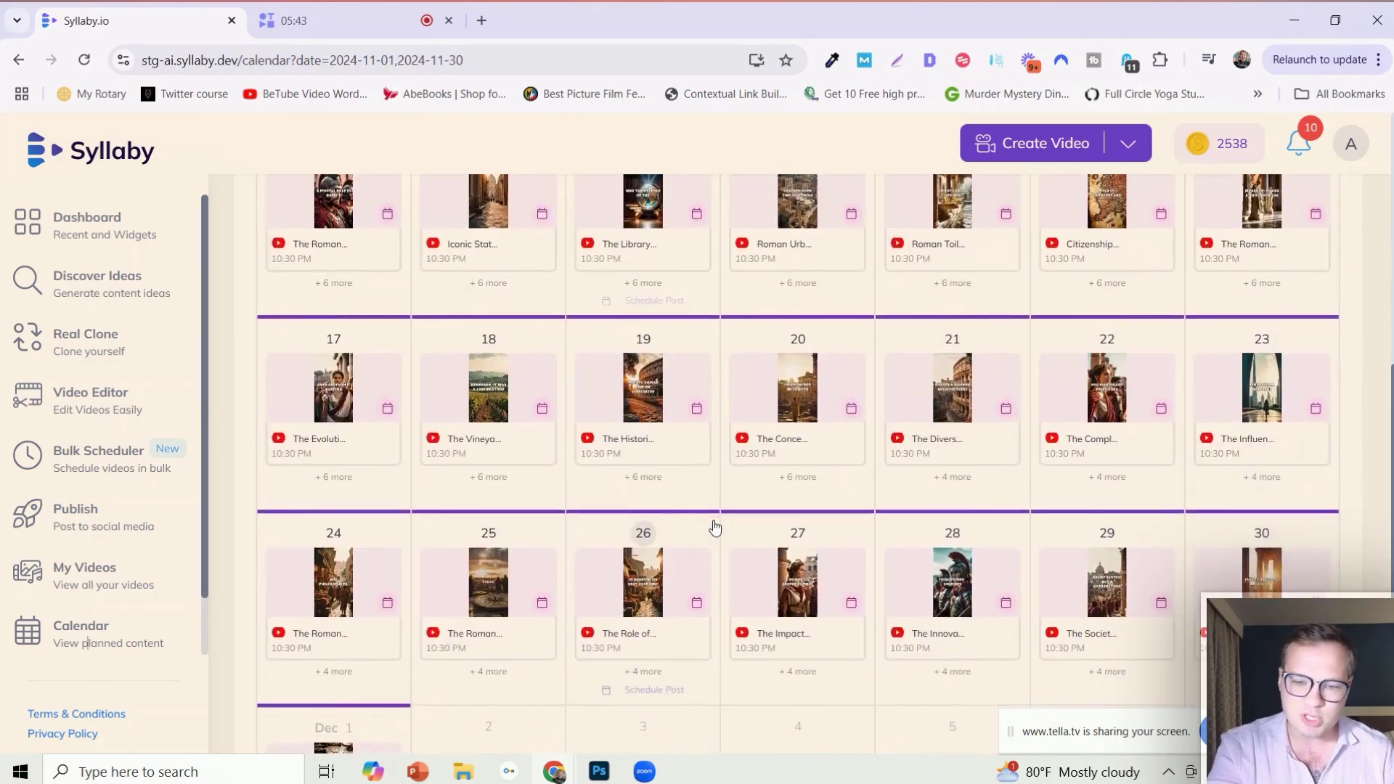
scroll(716, 526, "up", 8)
scroll(715, 526, "down", 2)
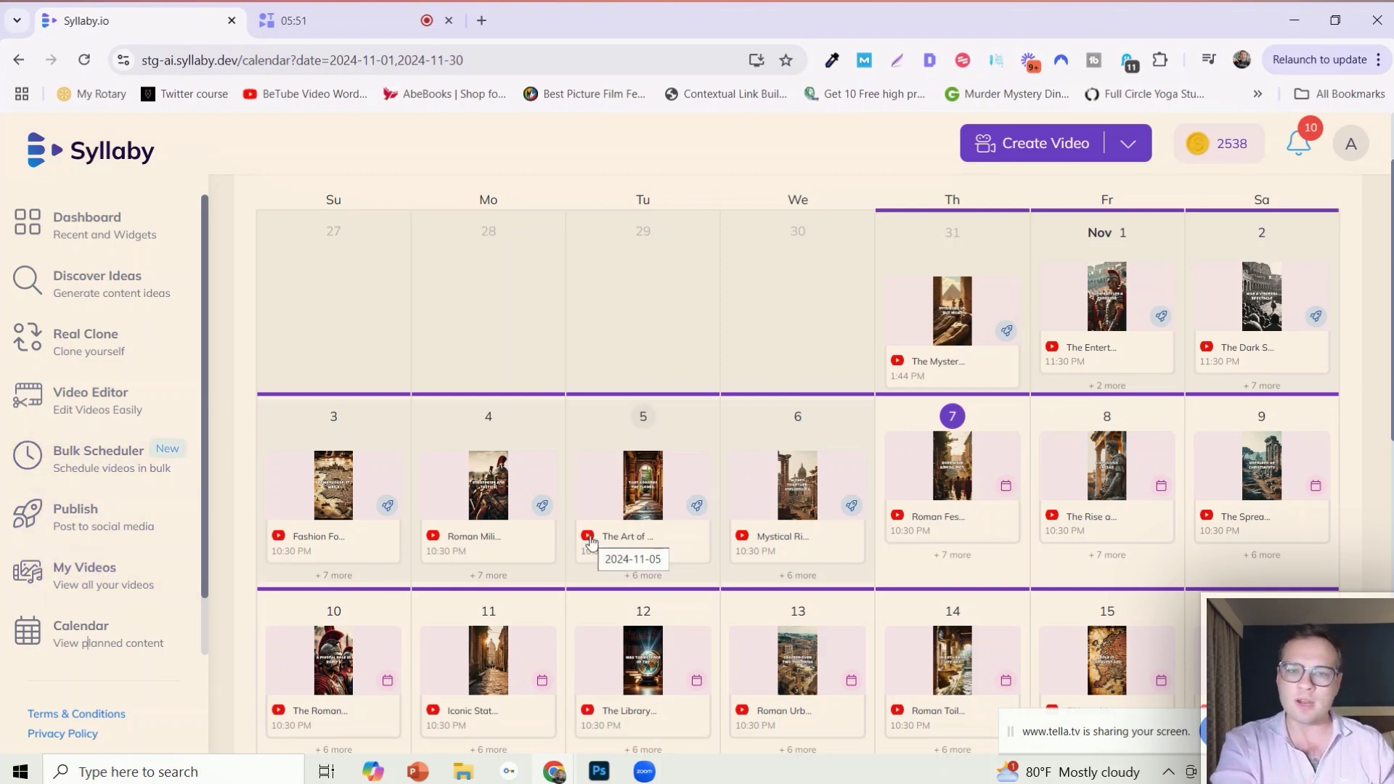
scroll(1028, 281, "down", 2)
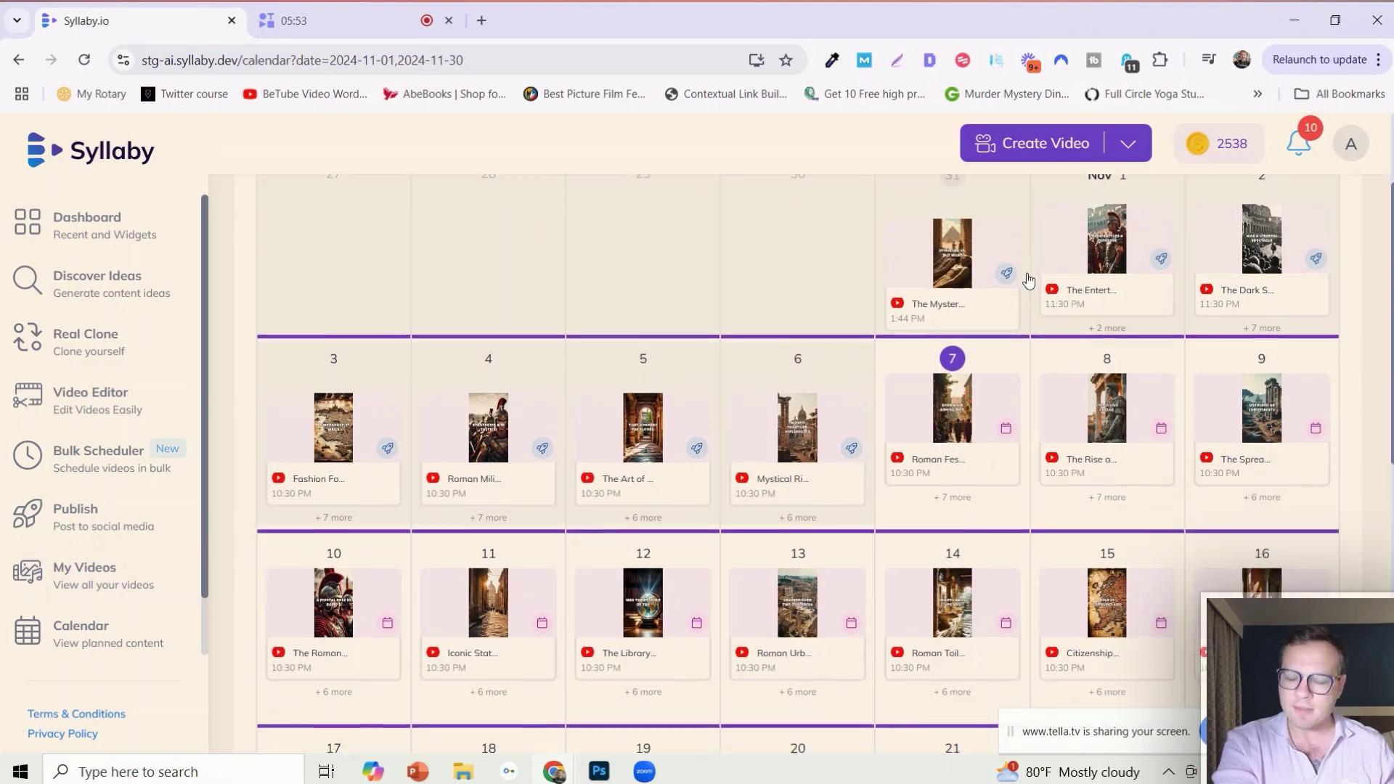
scroll(1296, 336, "down", 10)
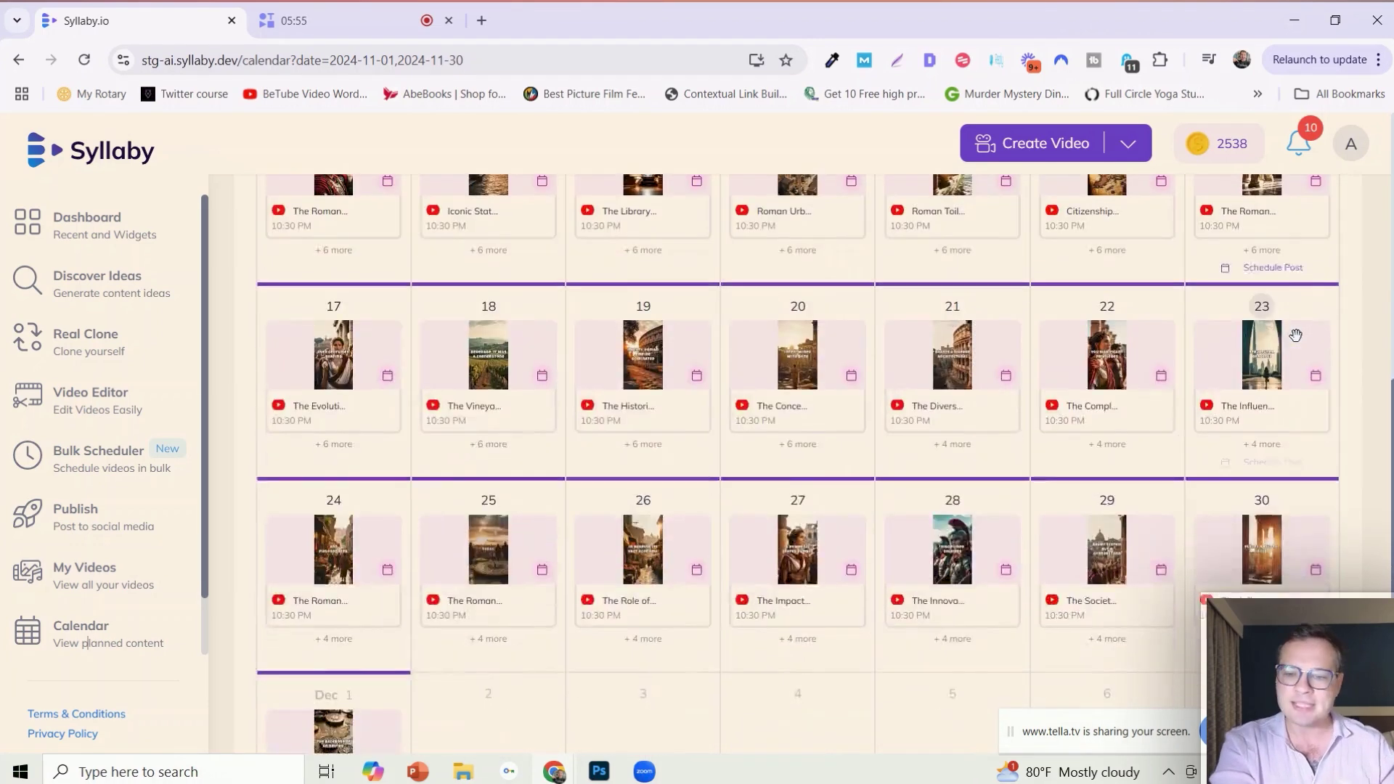
scroll(1296, 335, "up", 10)
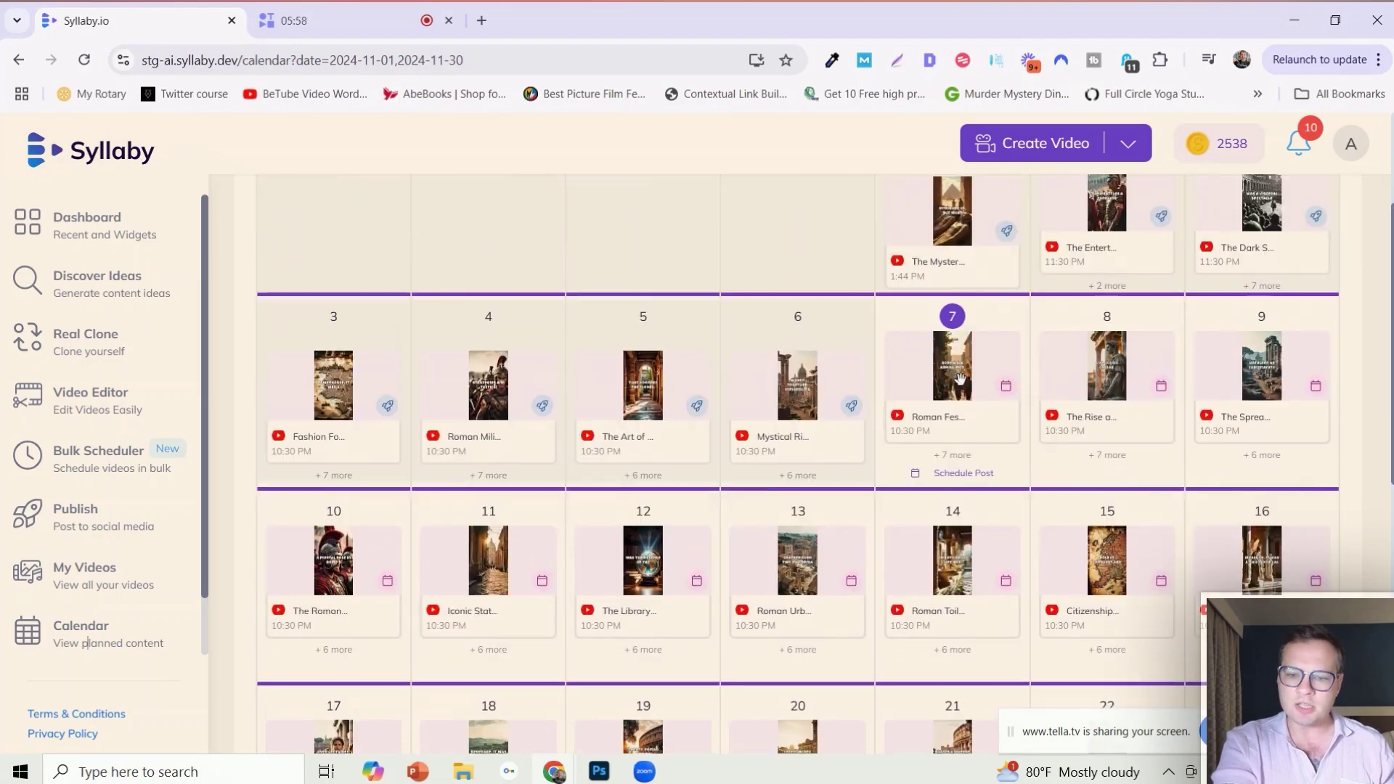
Expand and review all videos scheduled on Nov 7, then close the list.
left_click(947, 455)
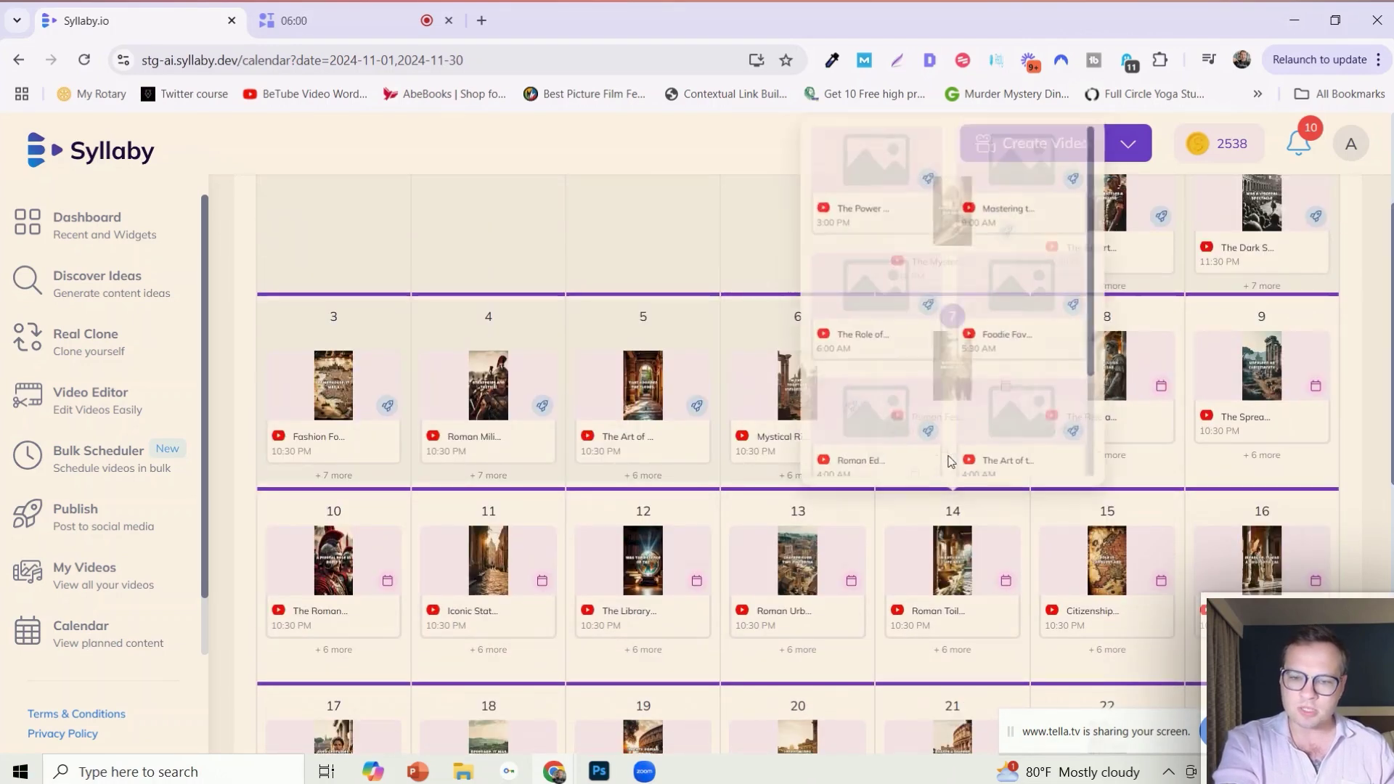
scroll(967, 279, "up", 1)
scroll(966, 279, "down", 1)
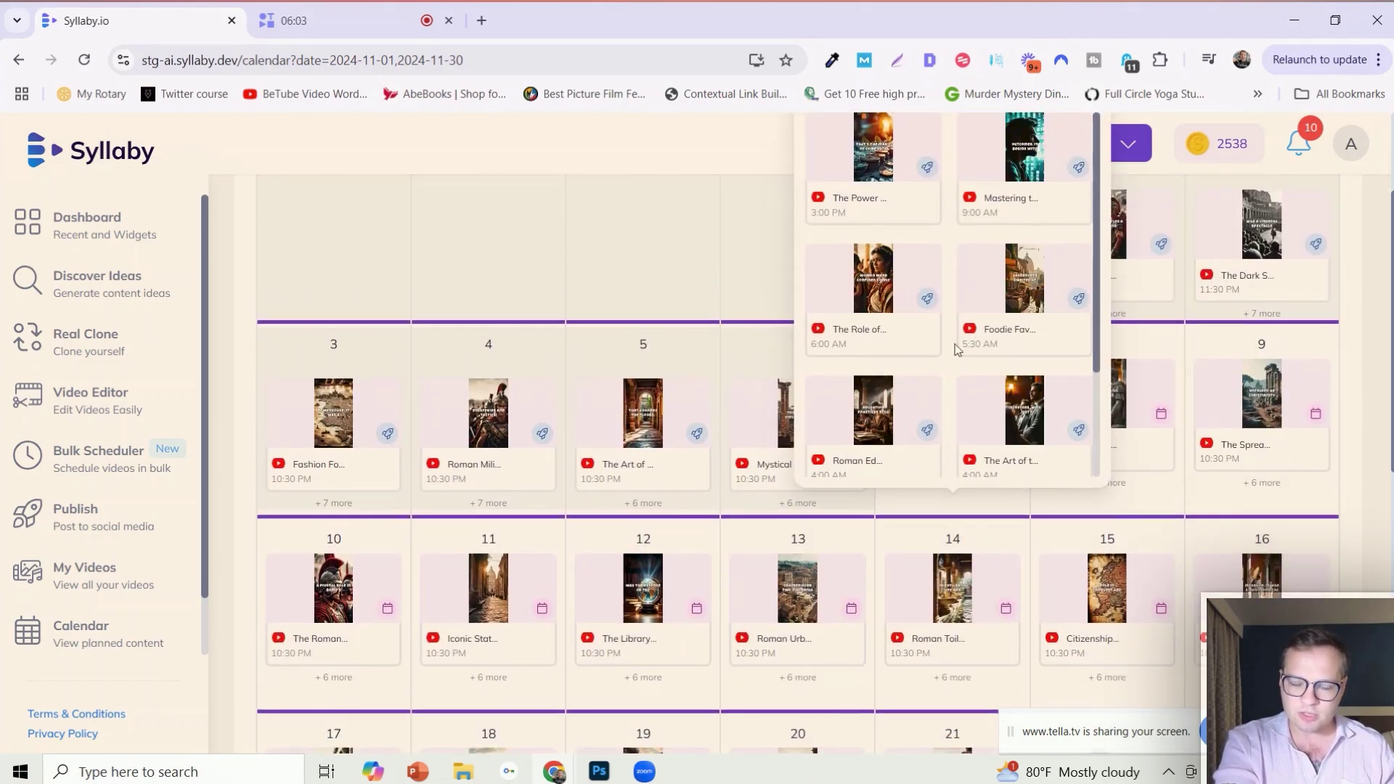
scroll(983, 324, "up", 2)
scroll(983, 324, "down", 3)
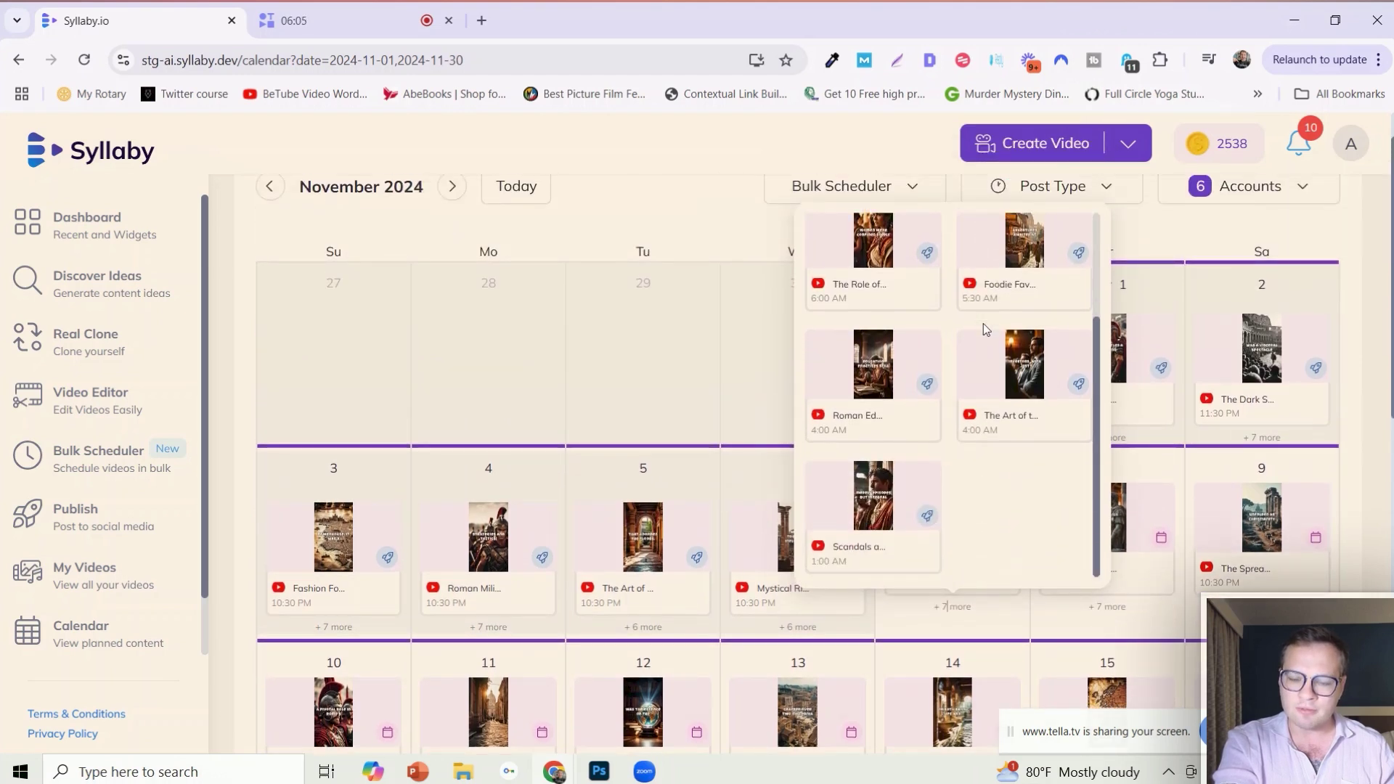
scroll(983, 323, "up", 3)
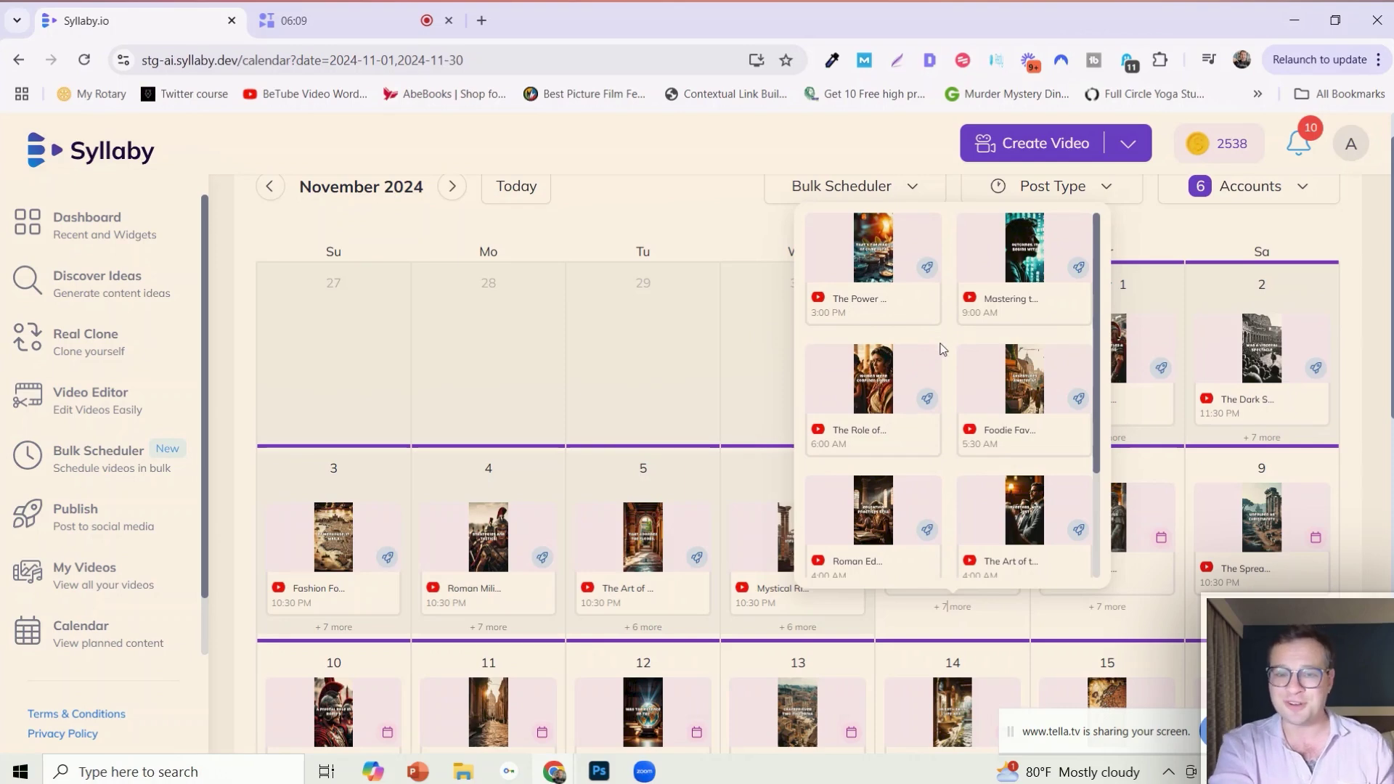
scroll(942, 349, "down", 3)
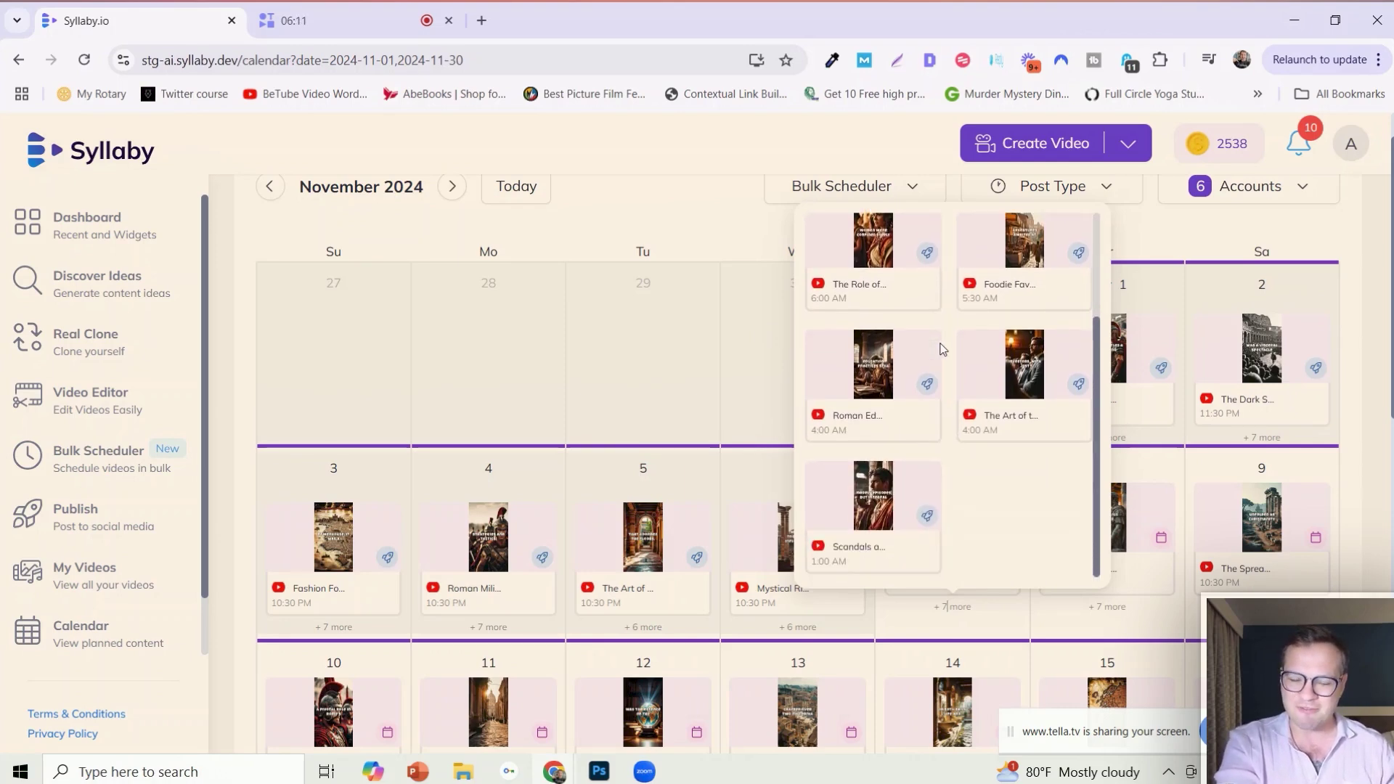
scroll(941, 349, "down", 3)
scroll(941, 349, "up", 3)
scroll(906, 242, "up", 2)
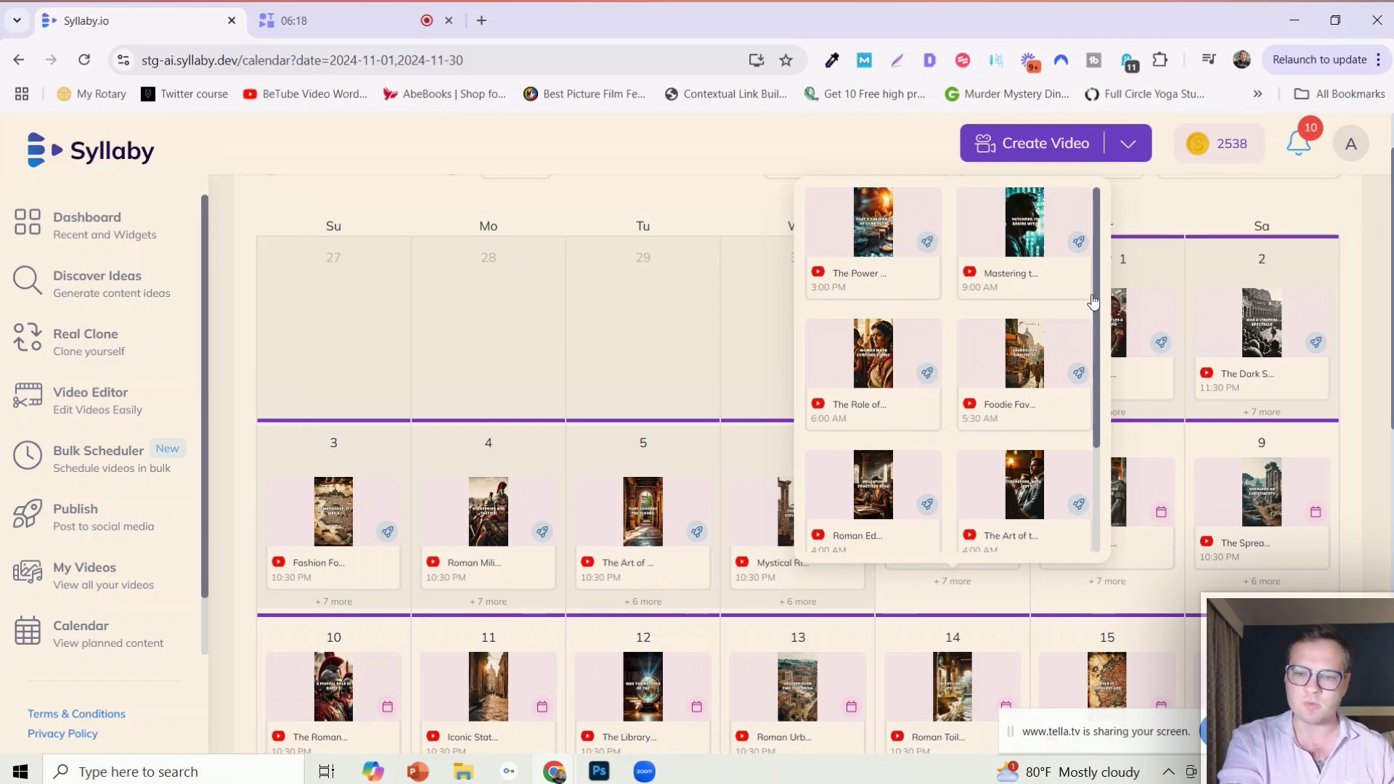
left_click(716, 157)
Open and cancel scheduling for the Roman Festivals post, then scroll the calendar.
scroll(980, 395, "down", 2)
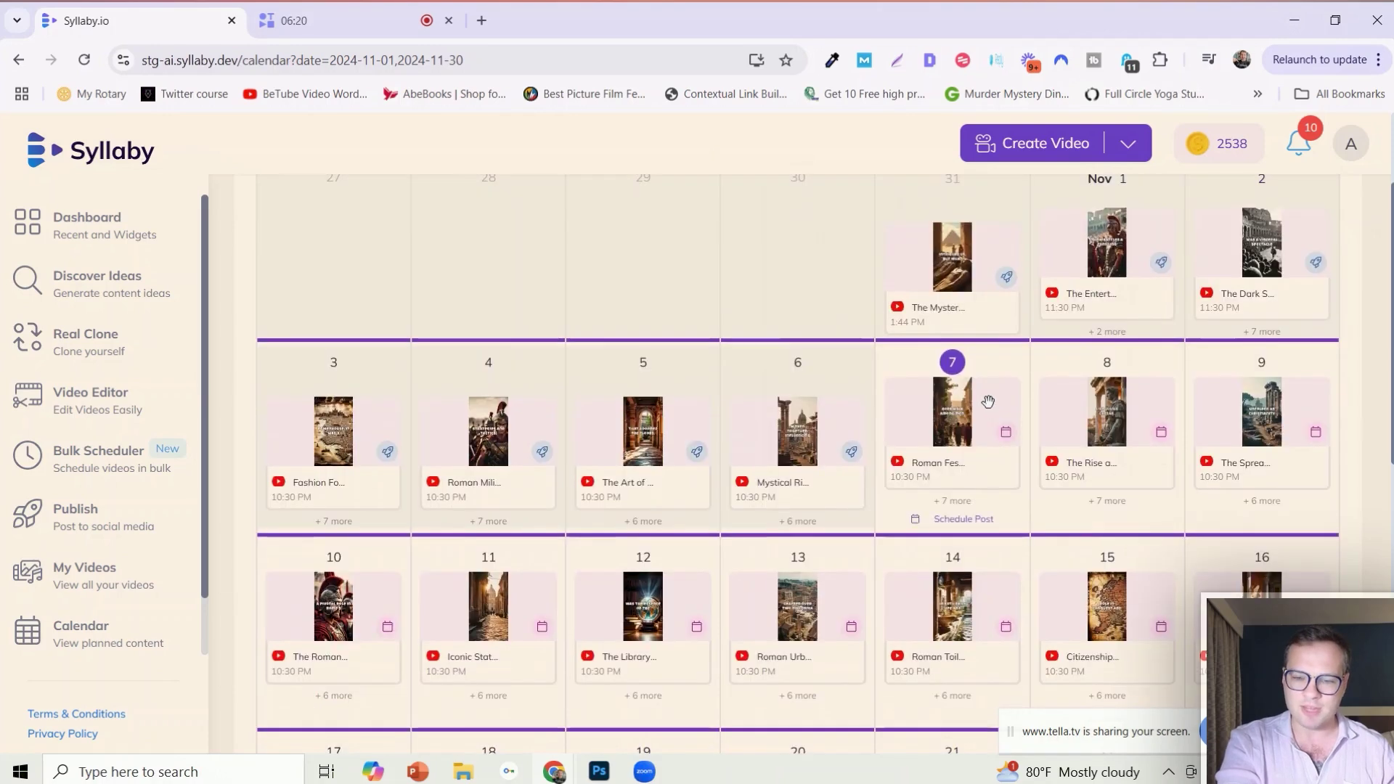
mouse_move(968, 377)
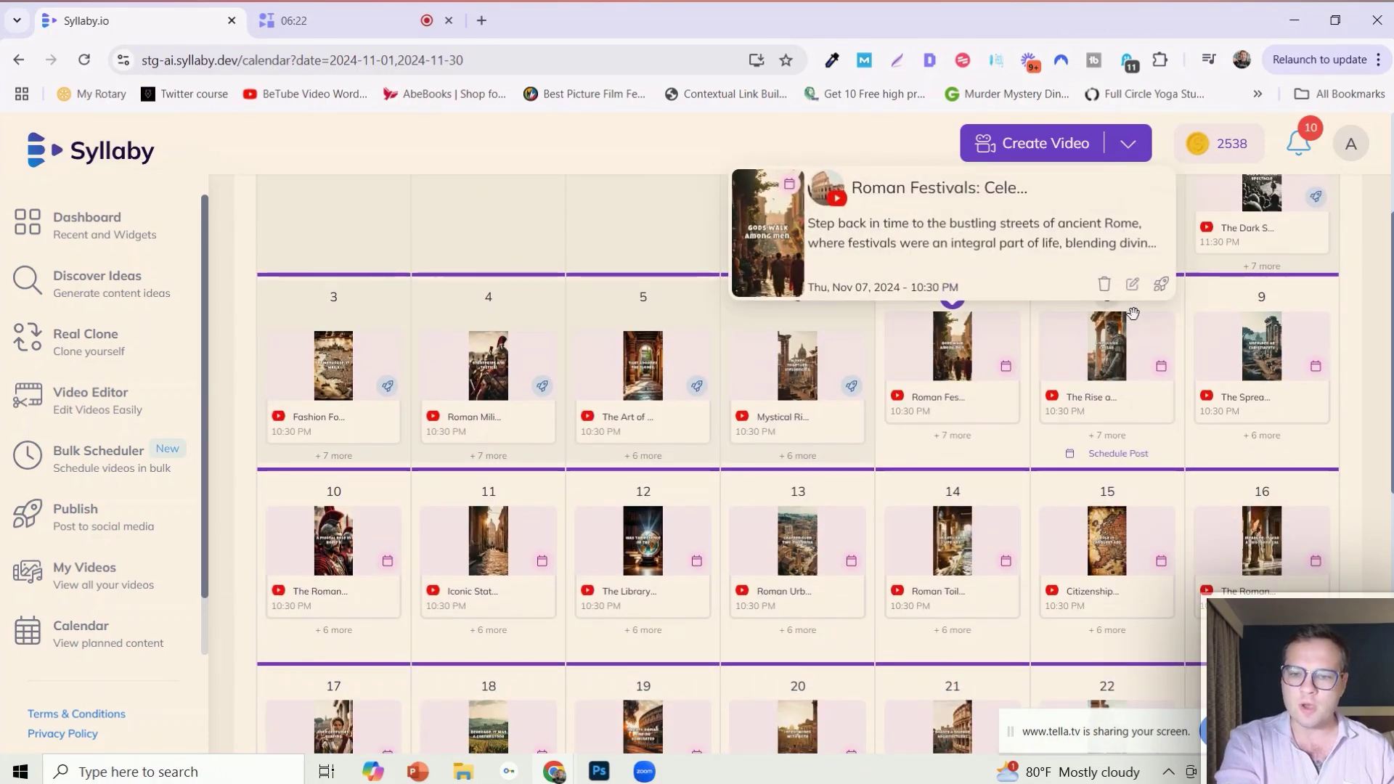
left_click(1133, 283)
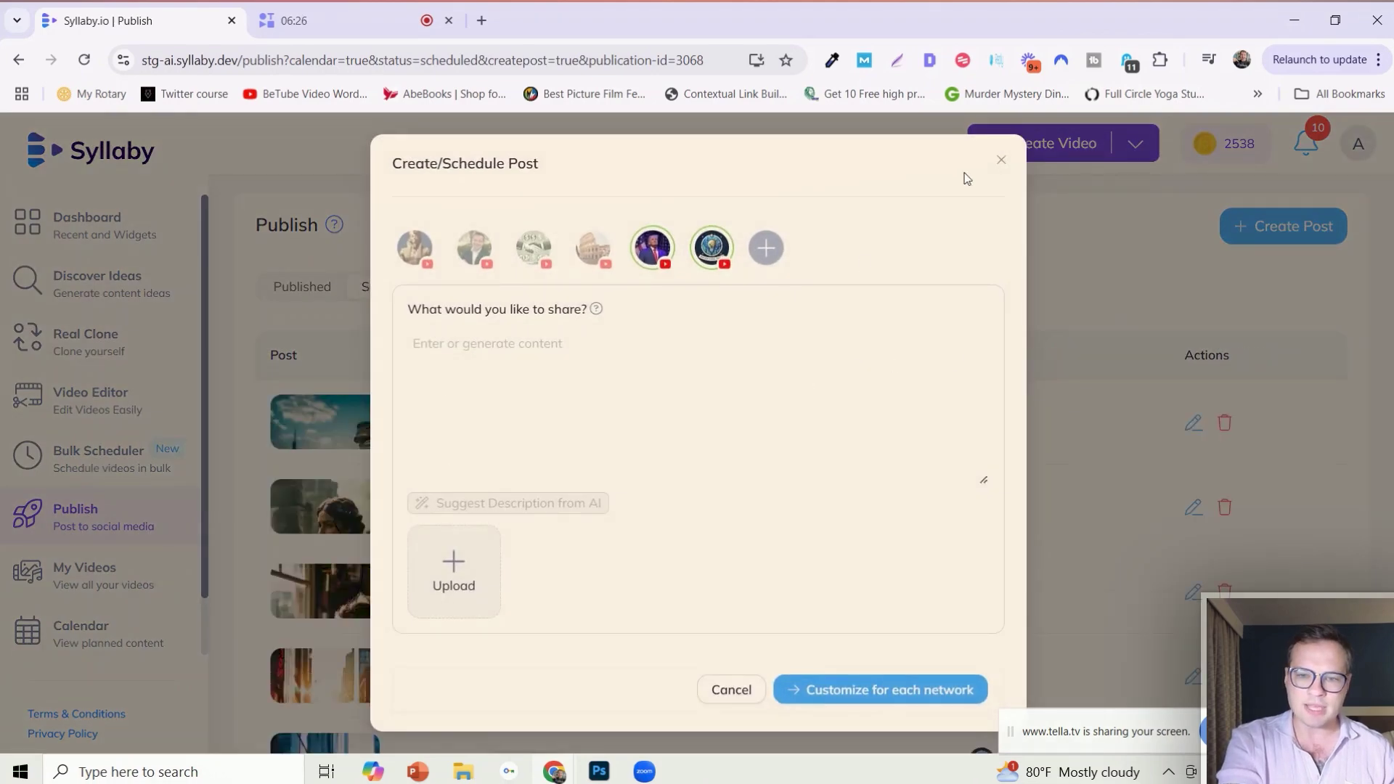
left_click(1001, 160)
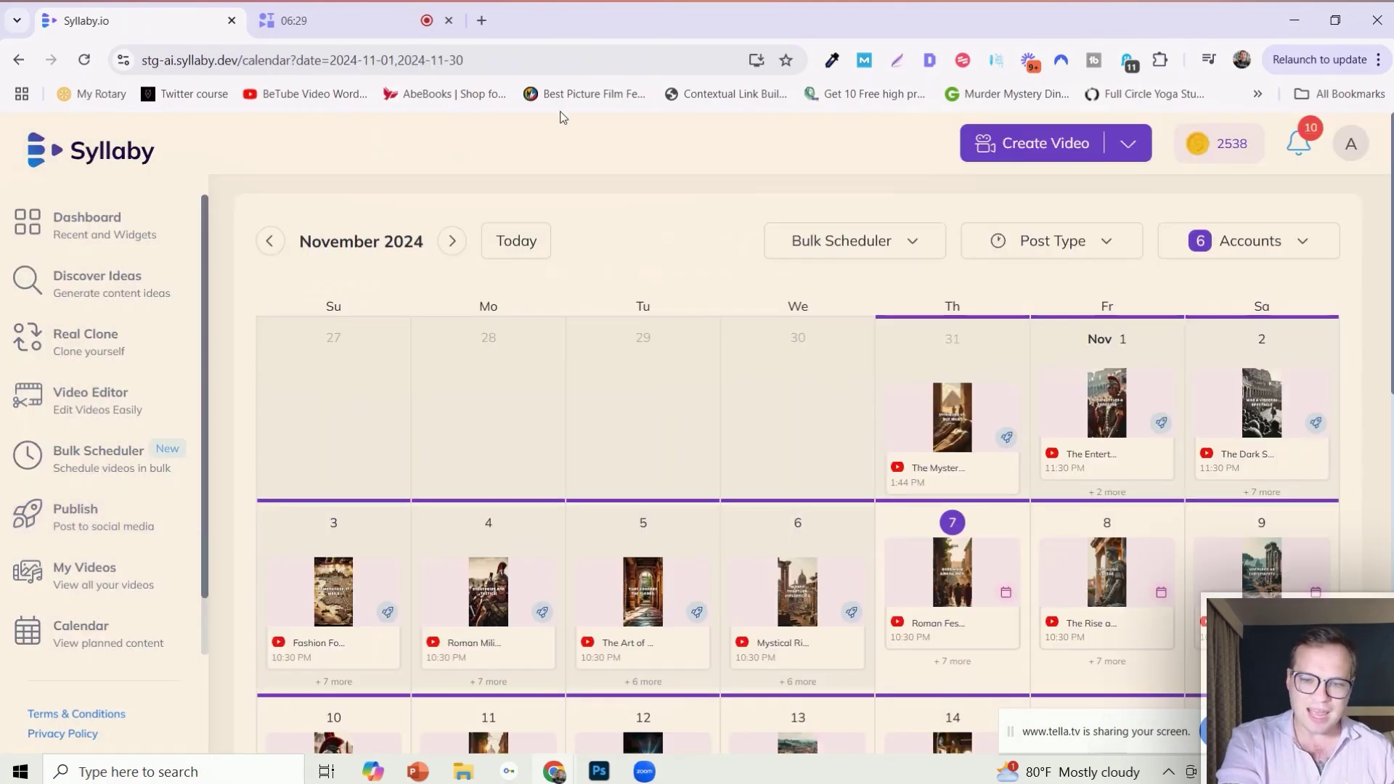
scroll(634, 254, "down", 10)
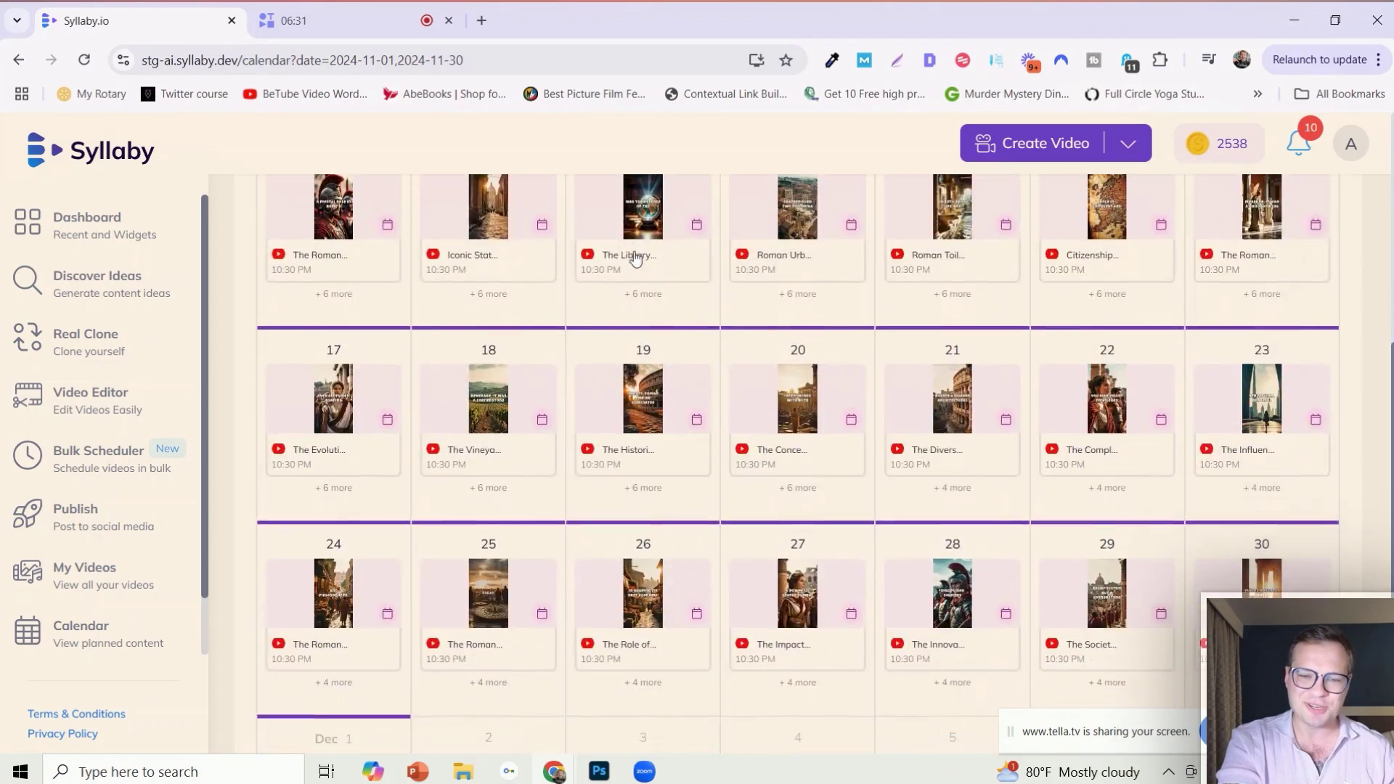
mouse_move(635, 256)
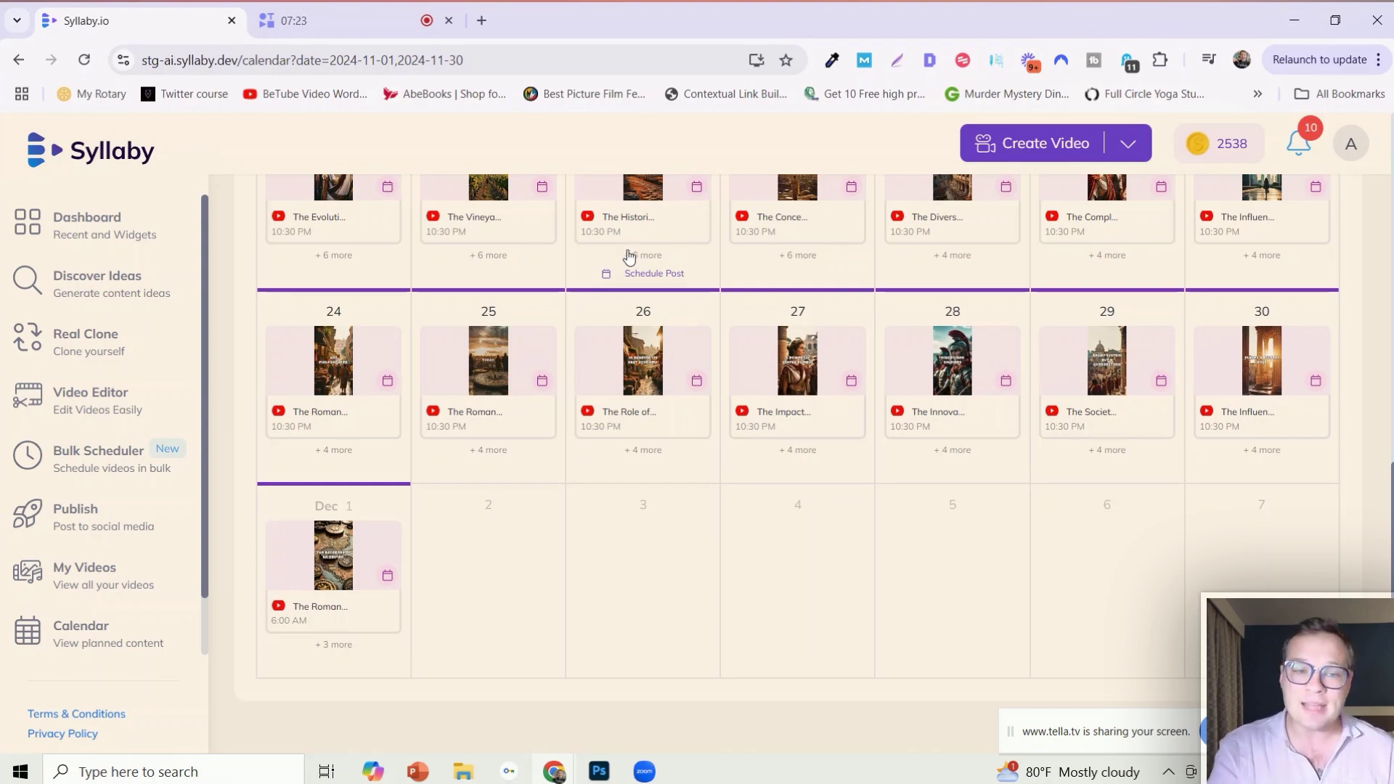
left_click(405, 58)
Search 'syllaby' and go to the 10.2K-member Syllaby Content Creators private Facebook group.
type("syll")
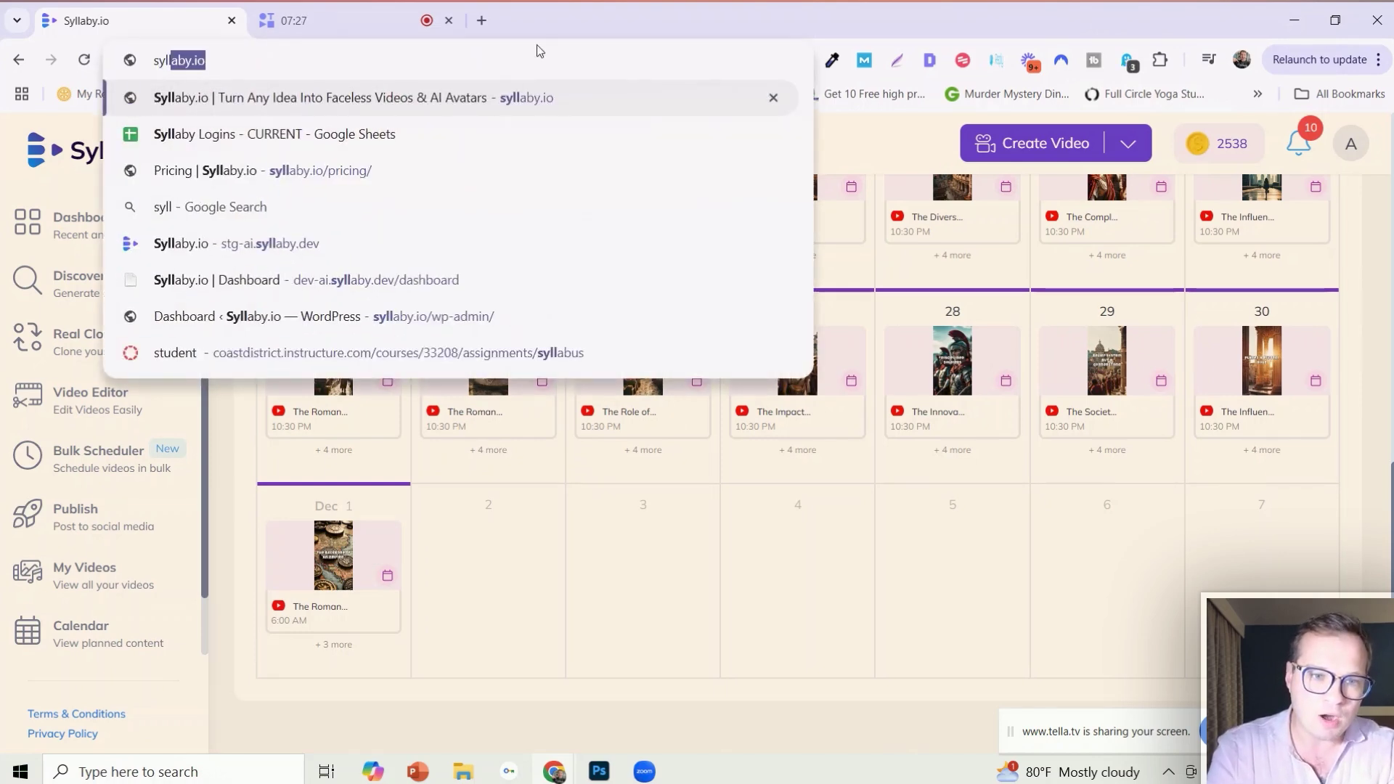
type("aby")
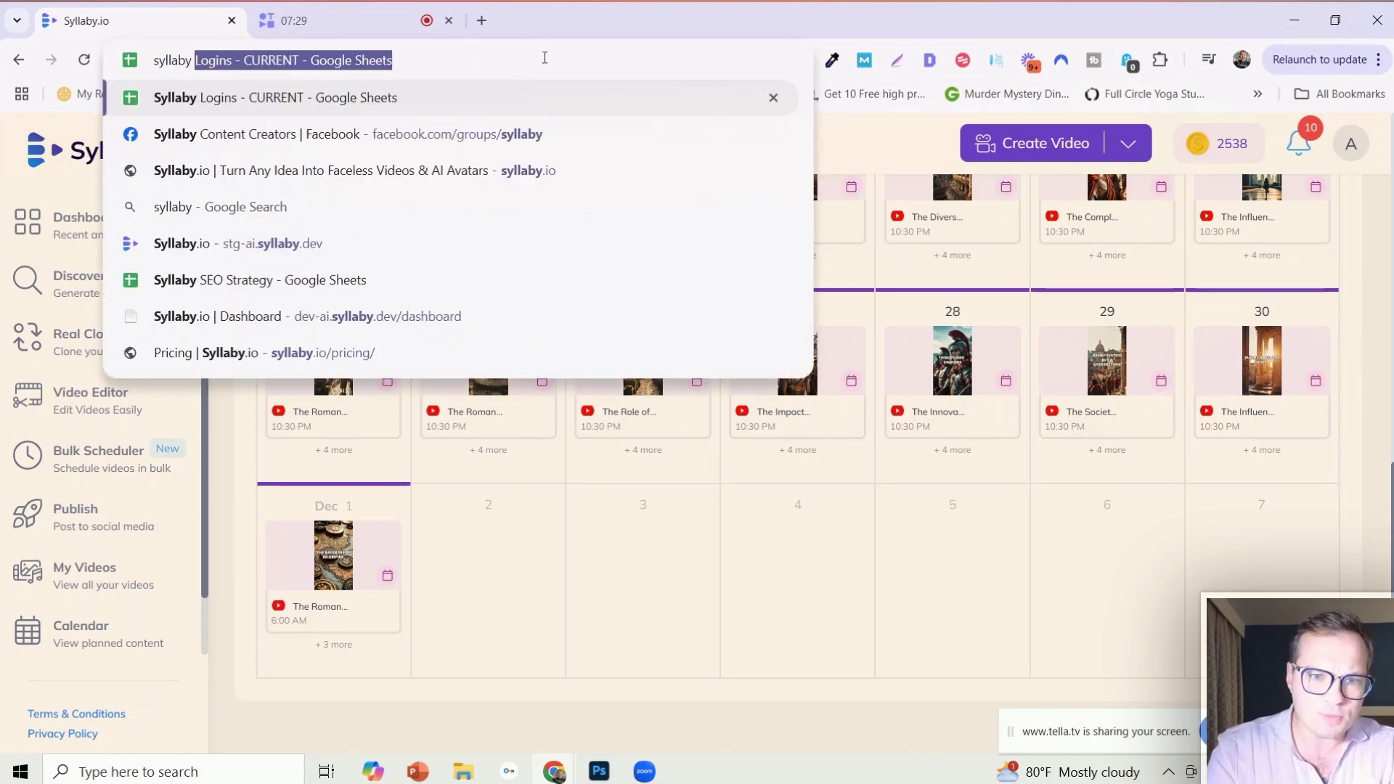
left_click(538, 135)
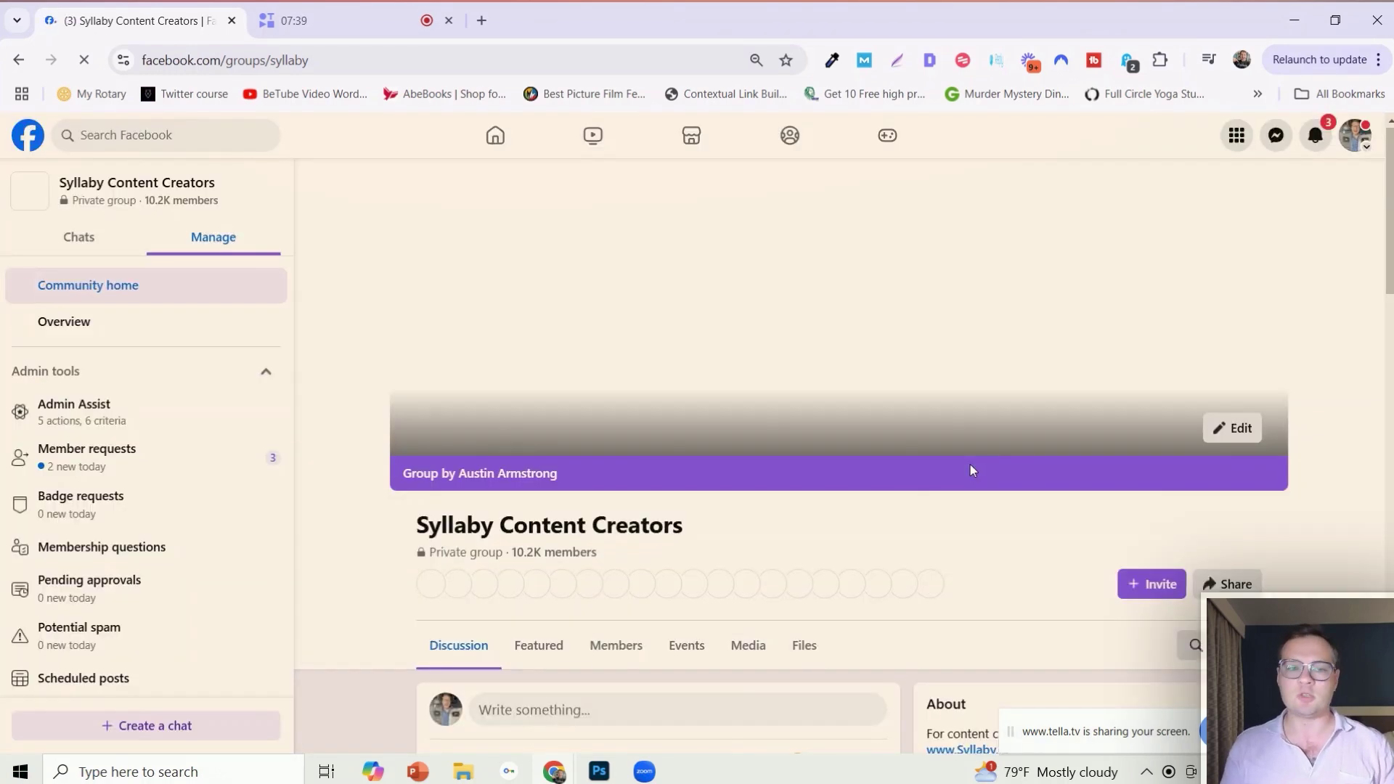
scroll(972, 470, "down", 3)
scroll(973, 470, "up", 1)
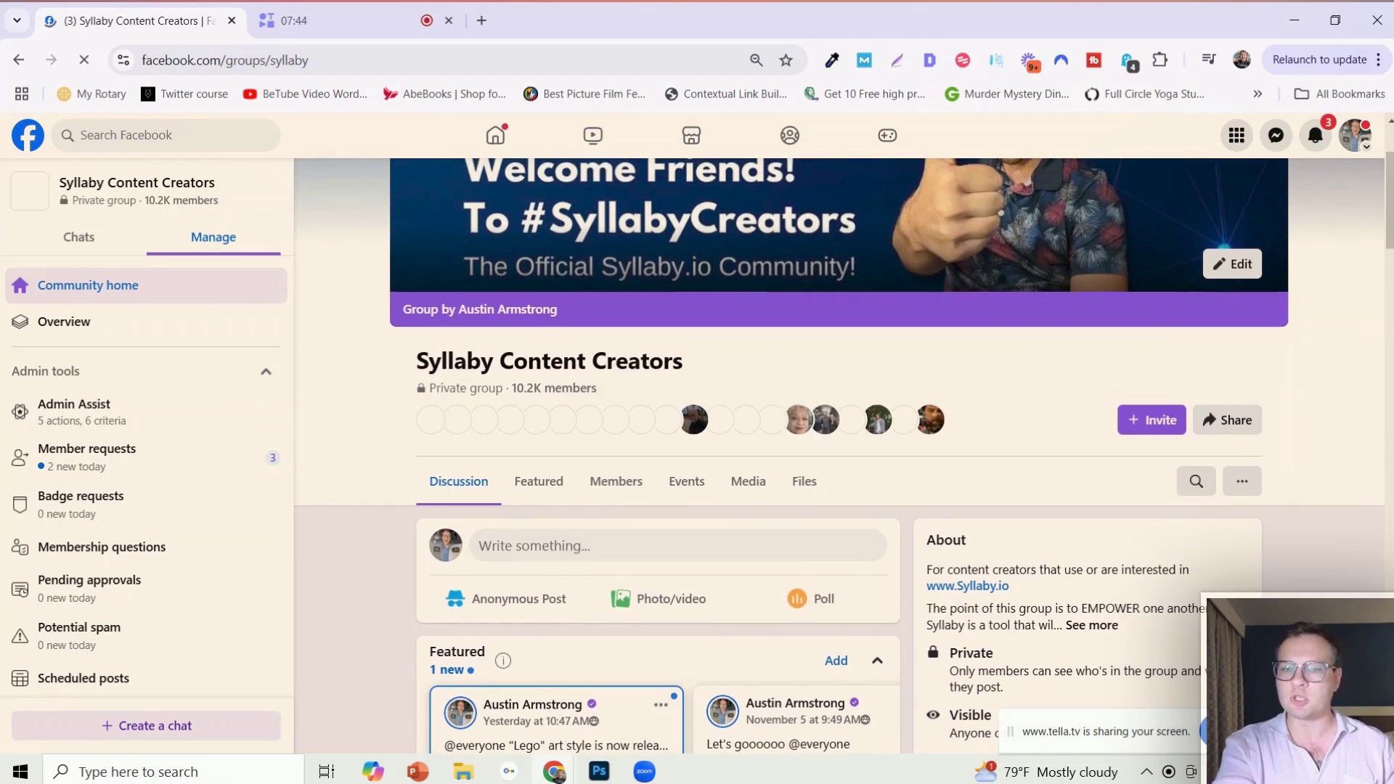
scroll(839, 455, "up", 1)
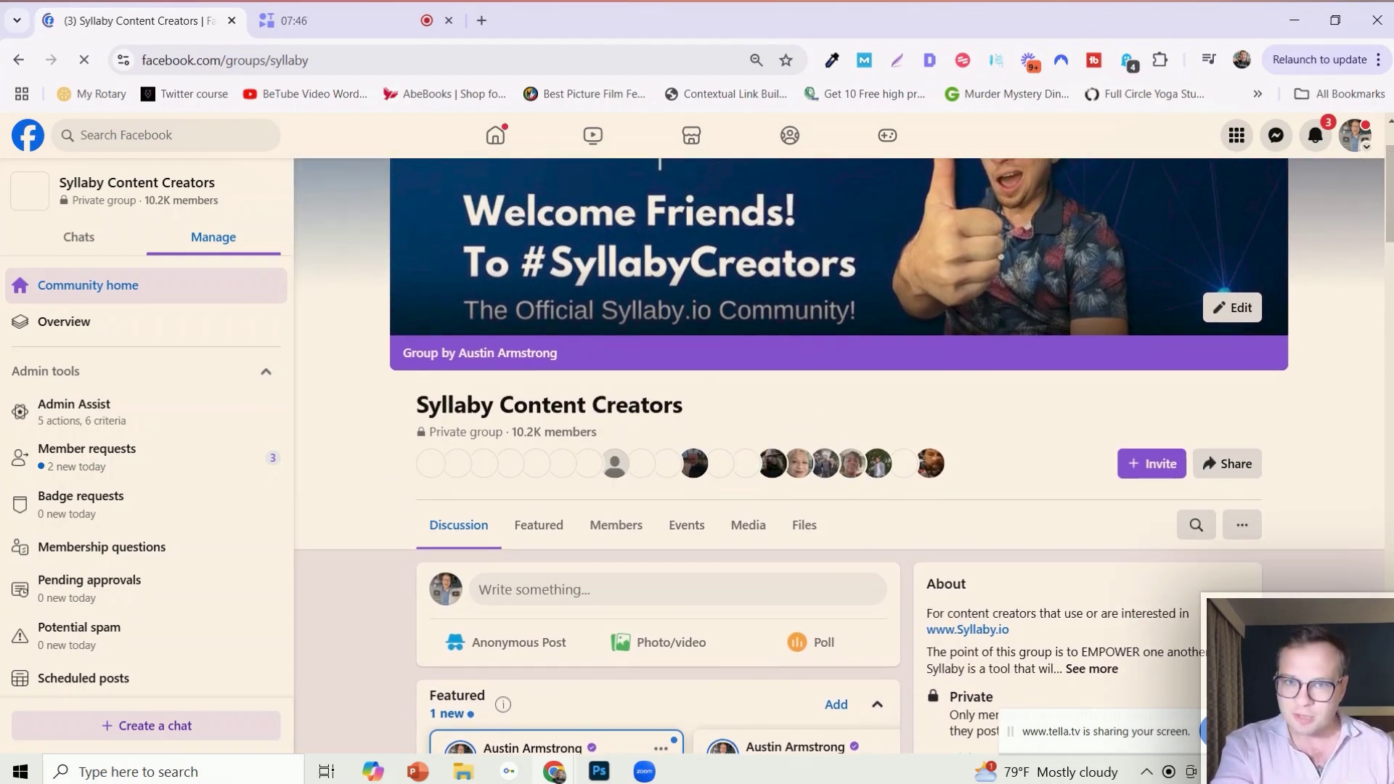
scroll(839, 456, "up", 1)
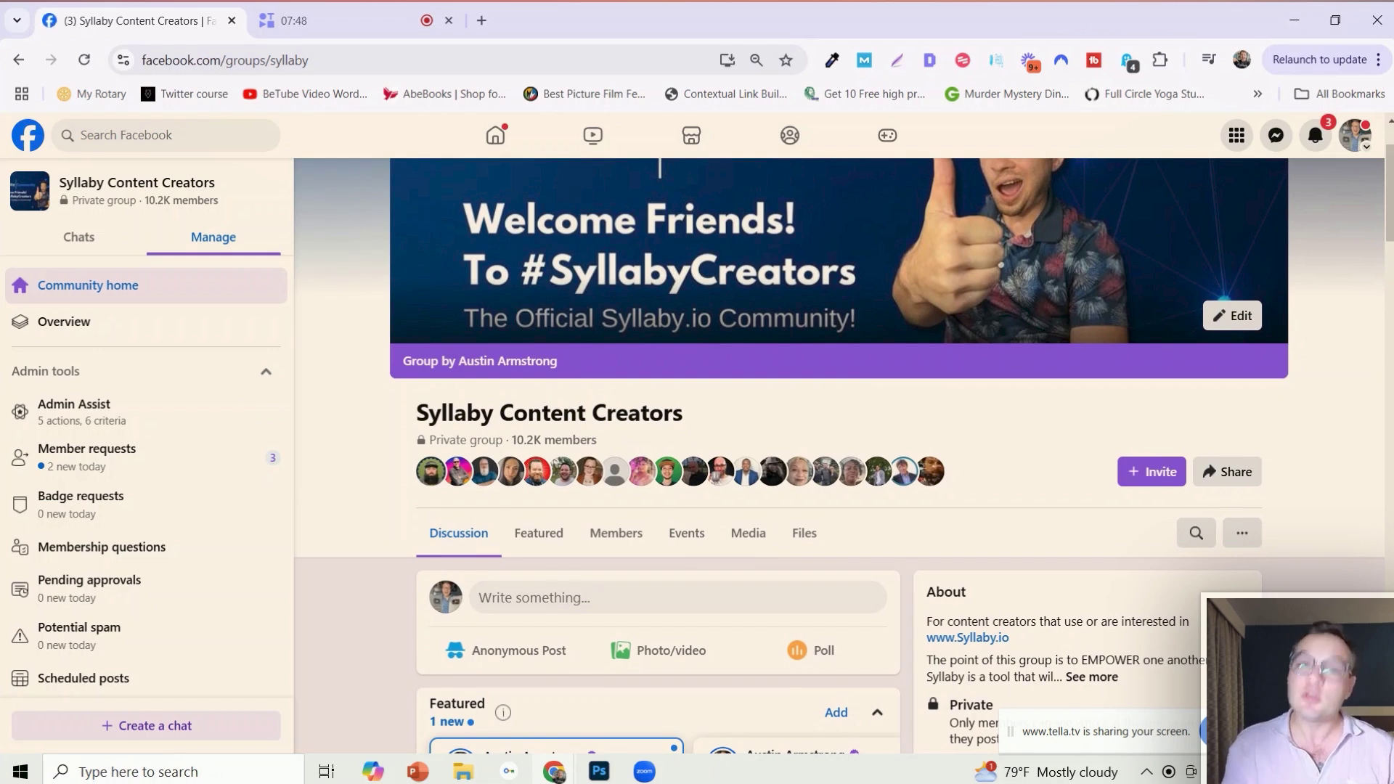